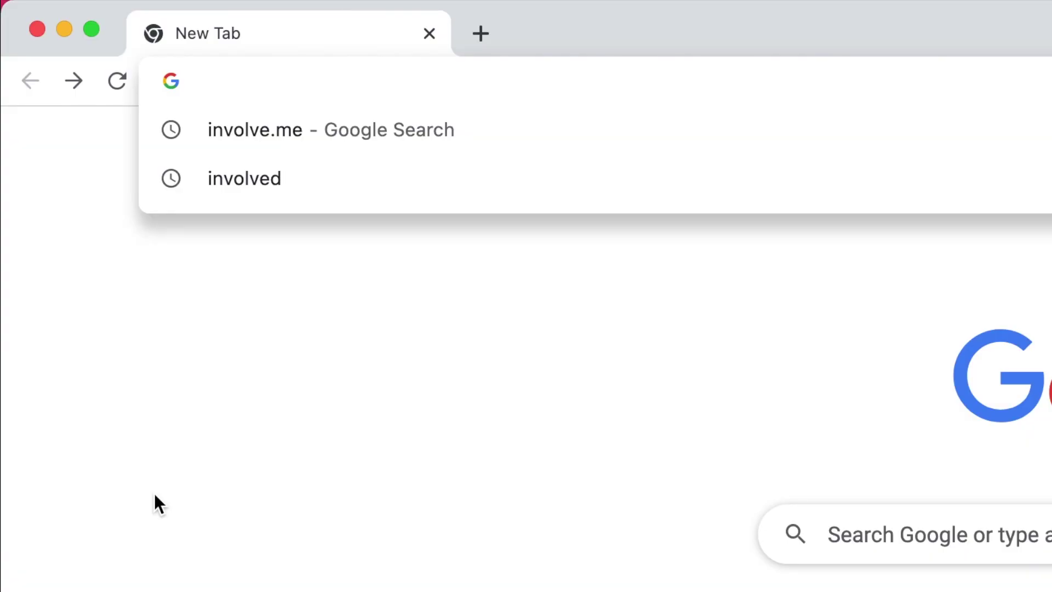
type("app.")
Step: On app.involve.me, create a new quiz project from the Adopt A Pug template
key("Return")
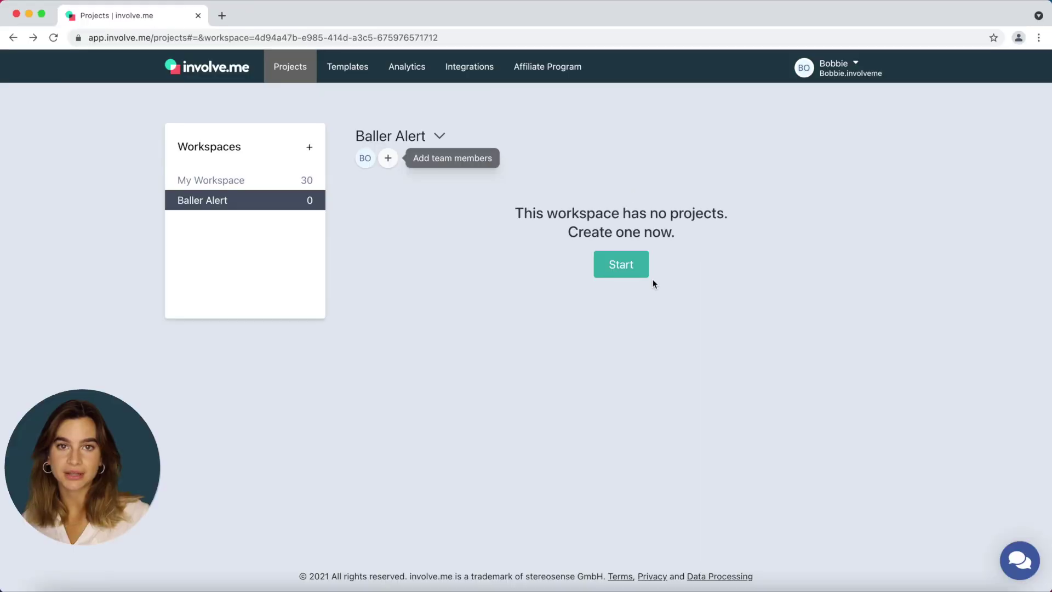
left_click(618, 262)
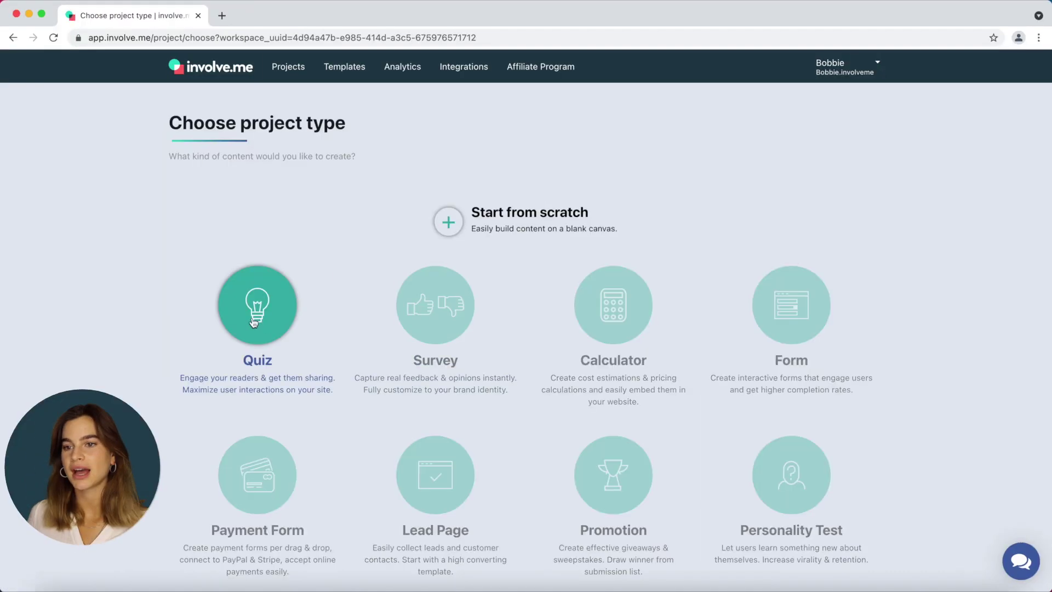
left_click(253, 320)
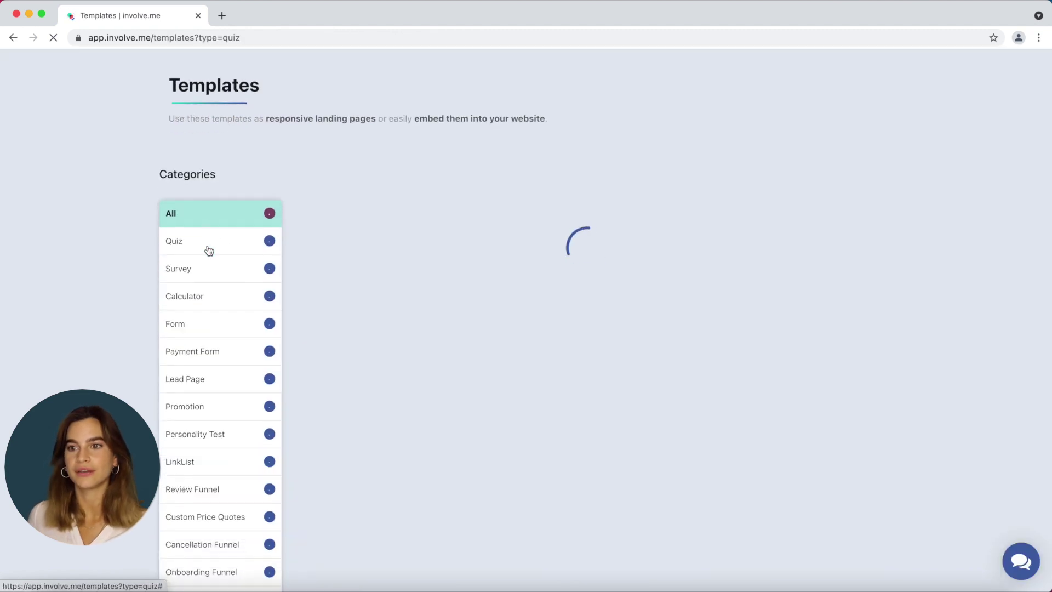
scroll(221, 229, "down", 1)
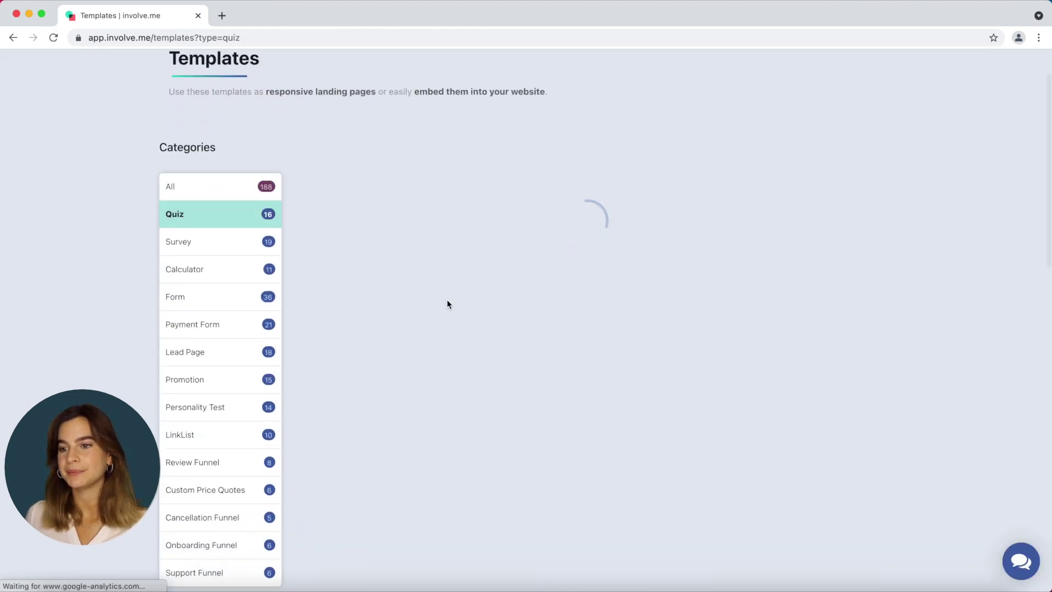
scroll(487, 303, "down", 10)
scroll(487, 304, "down", 3)
scroll(487, 304, "down", 4)
scroll(488, 303, "down", 7)
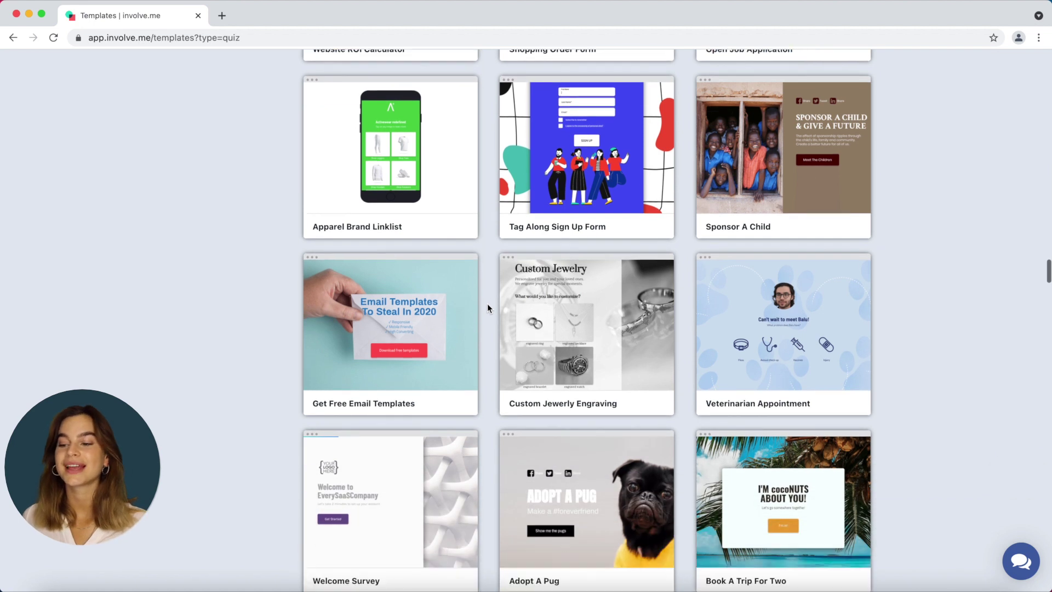
scroll(487, 308, "down", 2)
scroll(559, 411, "down", 1)
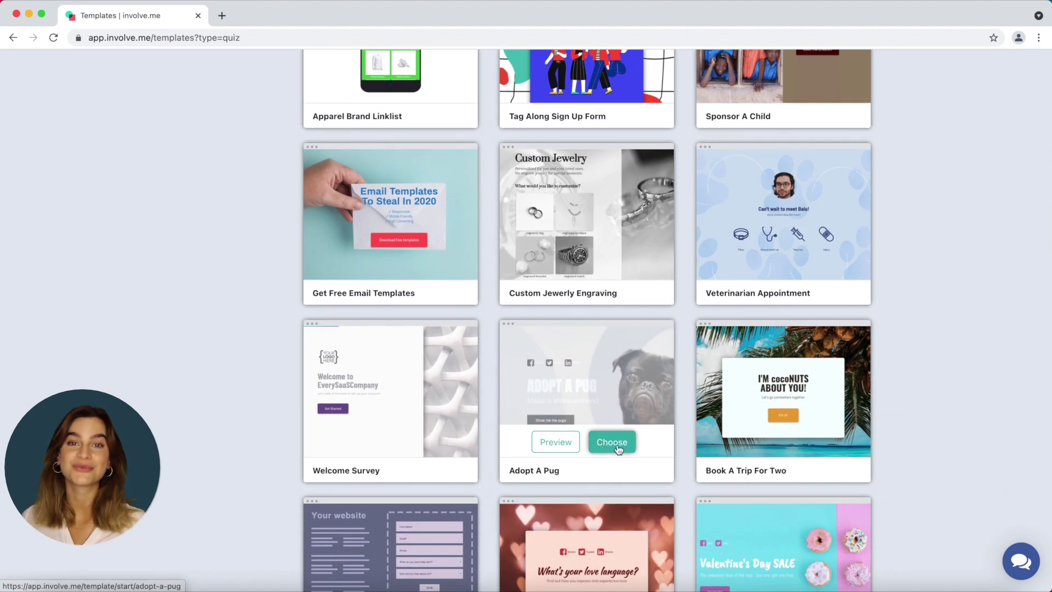
left_click(610, 448)
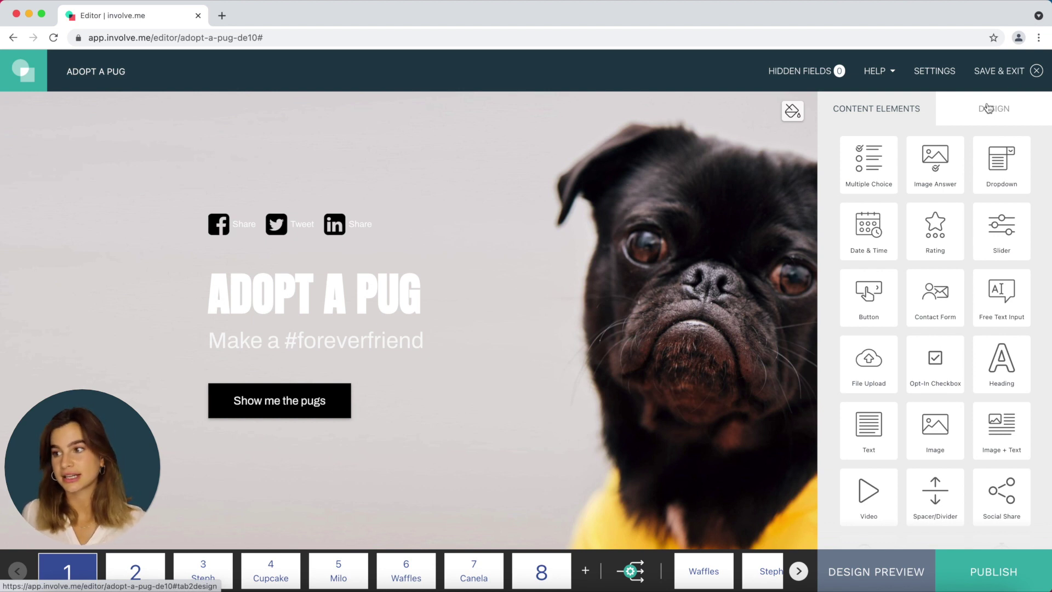
Step: In Project Design, set the Highlights colour to a light neon aqua shade
left_click(988, 108)
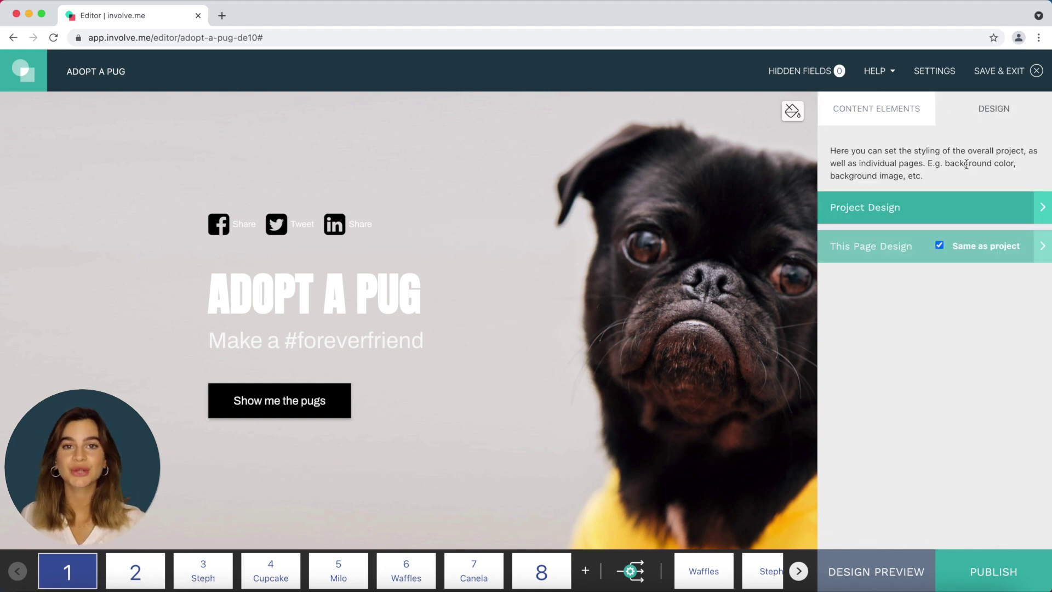
left_click(963, 204)
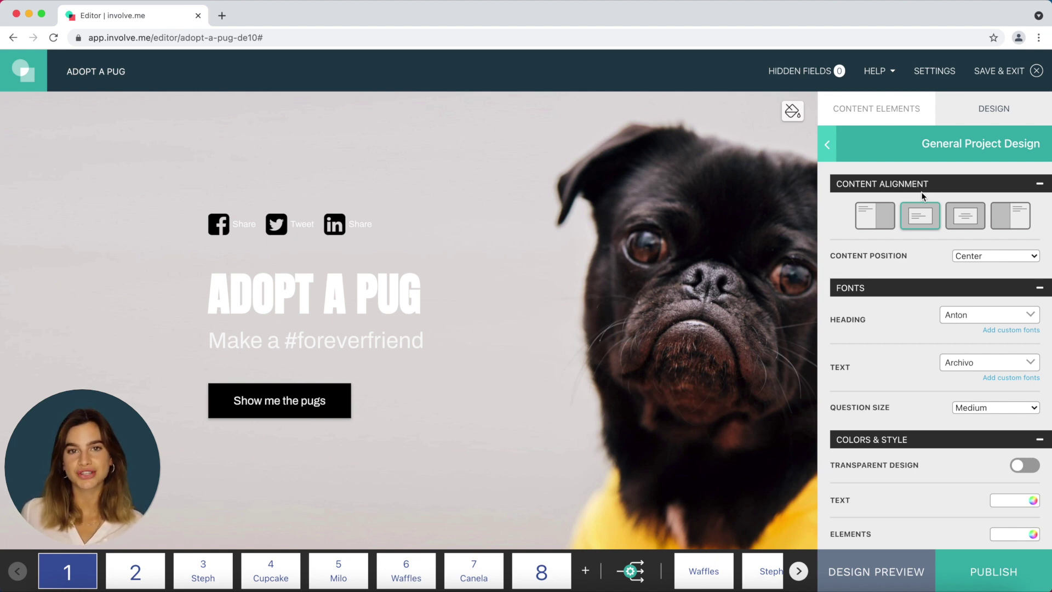
scroll(922, 196, "down", 1)
scroll(921, 196, "down", 3)
scroll(922, 196, "down", 2)
scroll(921, 196, "down", 2)
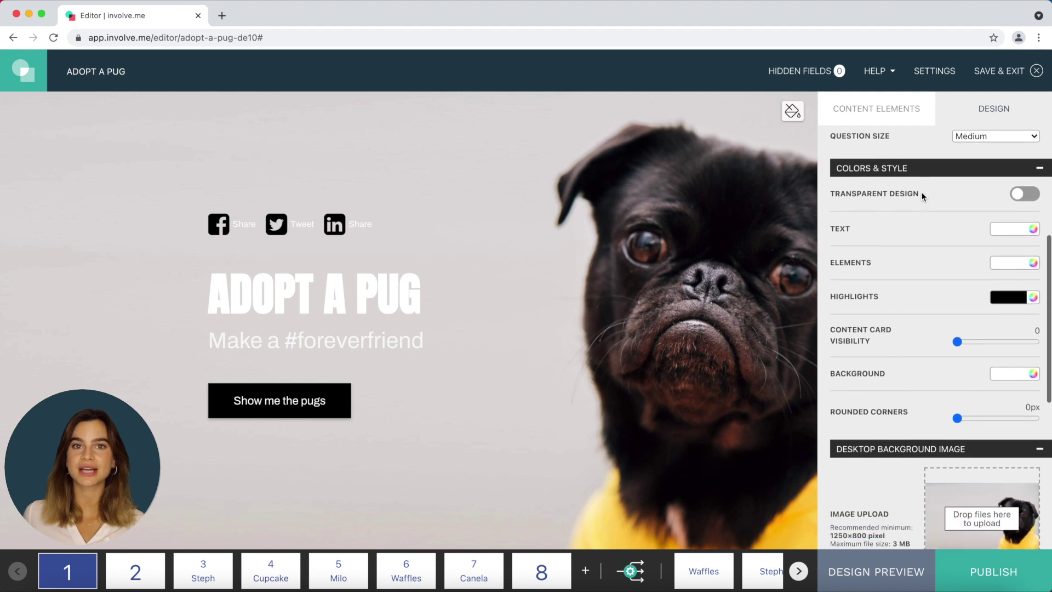
scroll(921, 191, "down", 2)
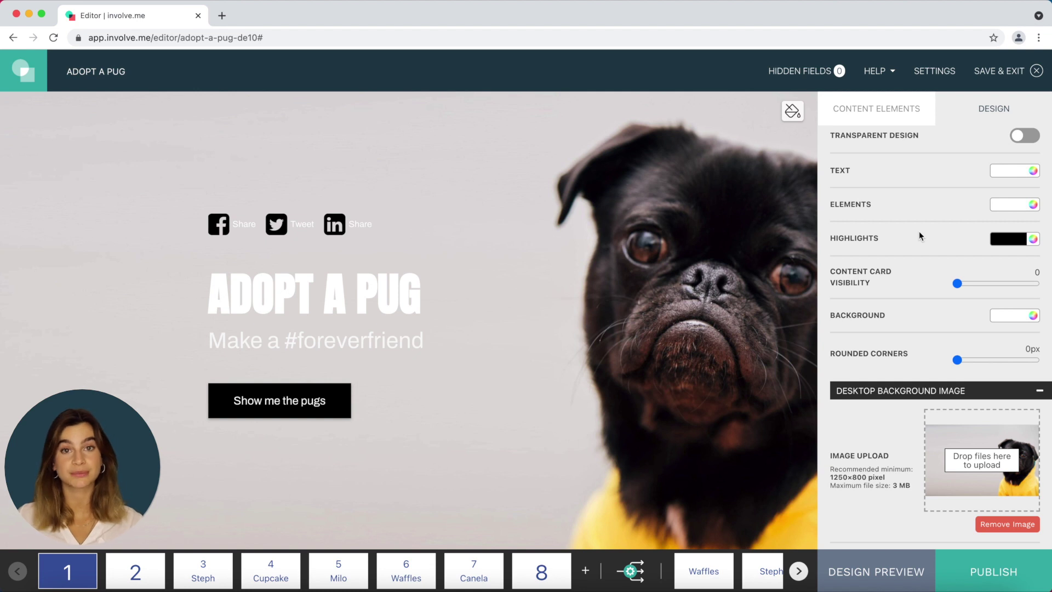
left_click(1033, 240)
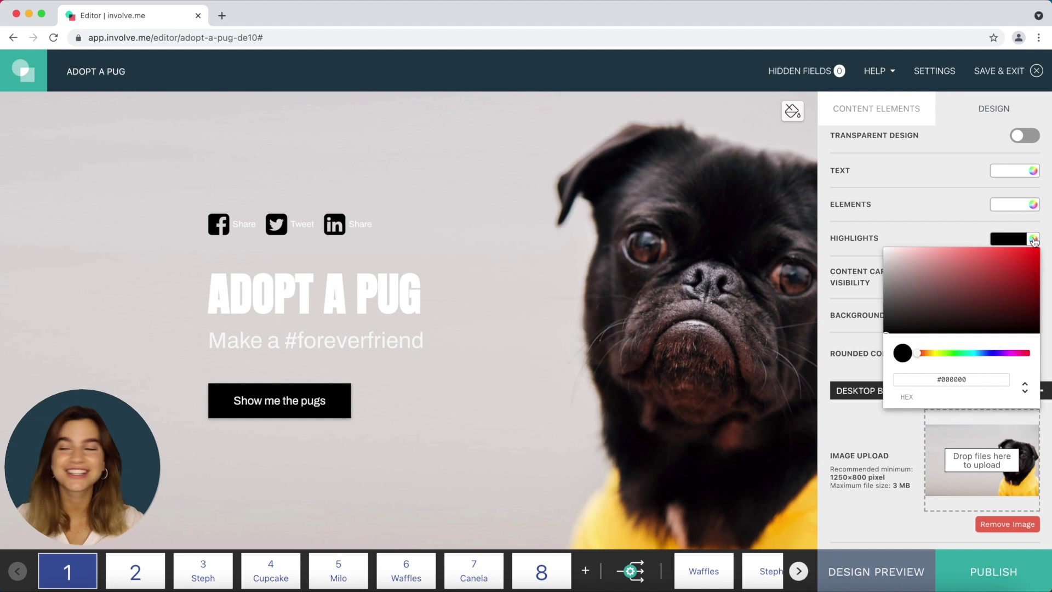
left_click(974, 355)
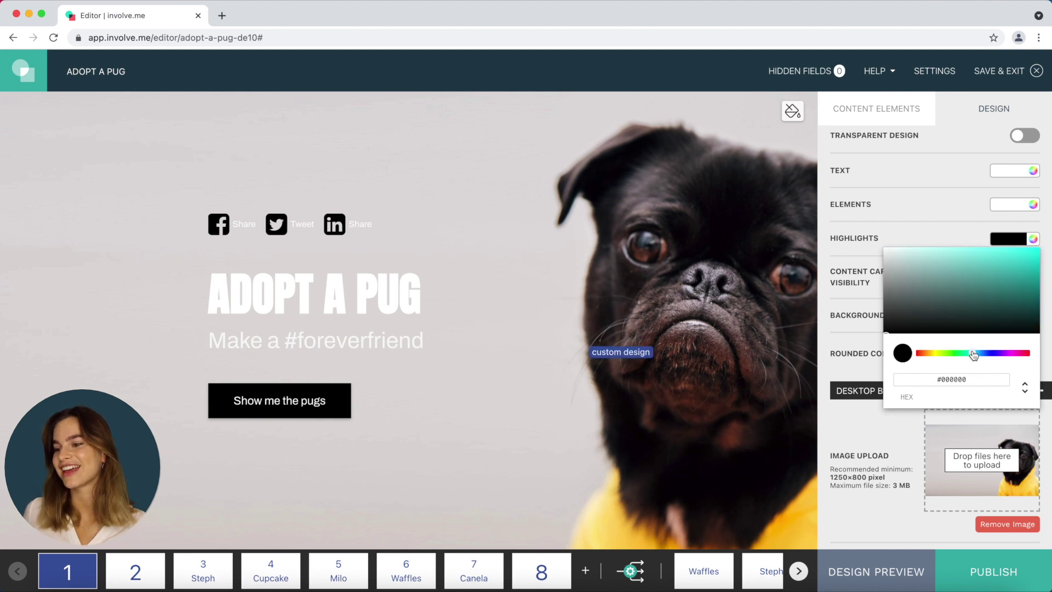
left_click_drag(972, 355, 970, 355)
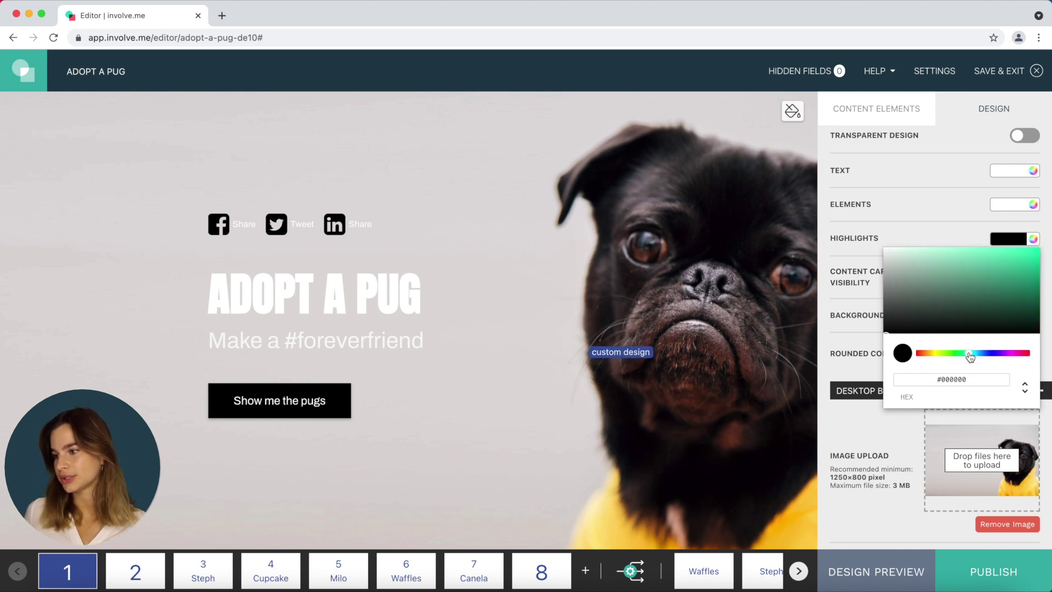
left_click(987, 259)
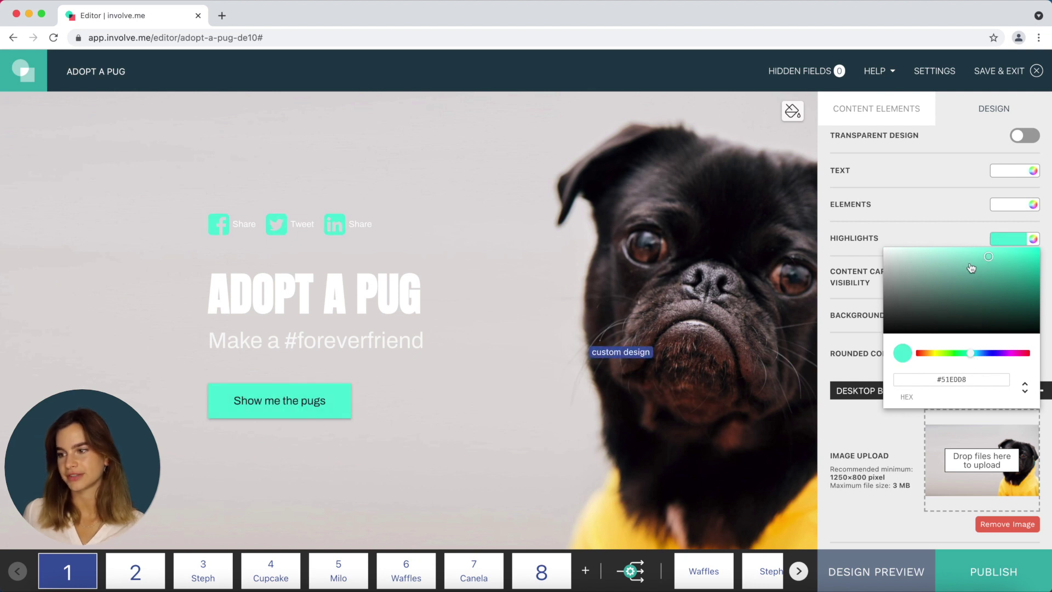
left_click(857, 339)
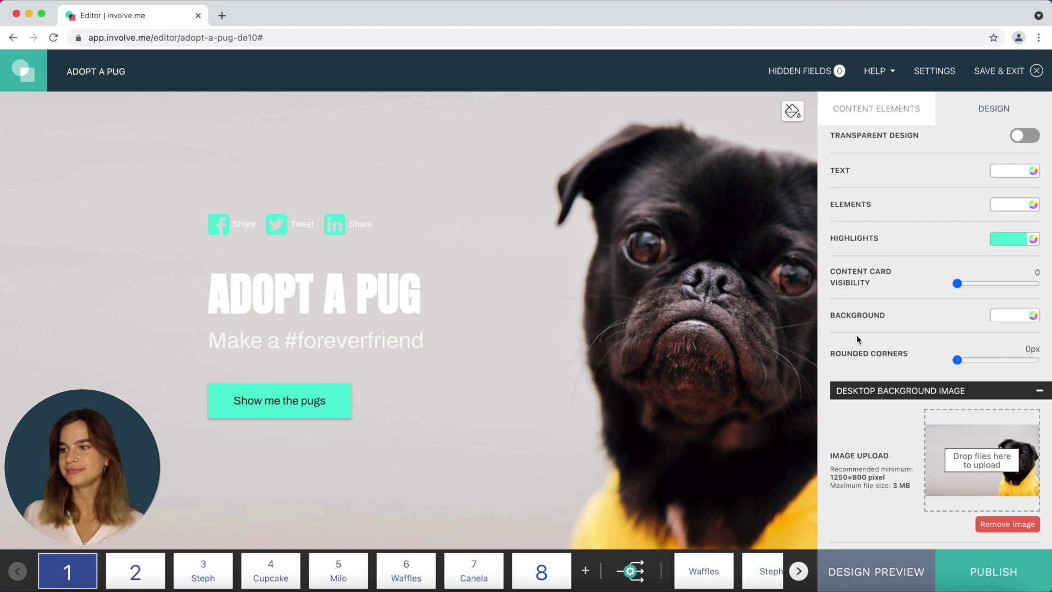
scroll(856, 335, "up", 1)
scroll(856, 335, "up", 3)
scroll(857, 335, "up", 1)
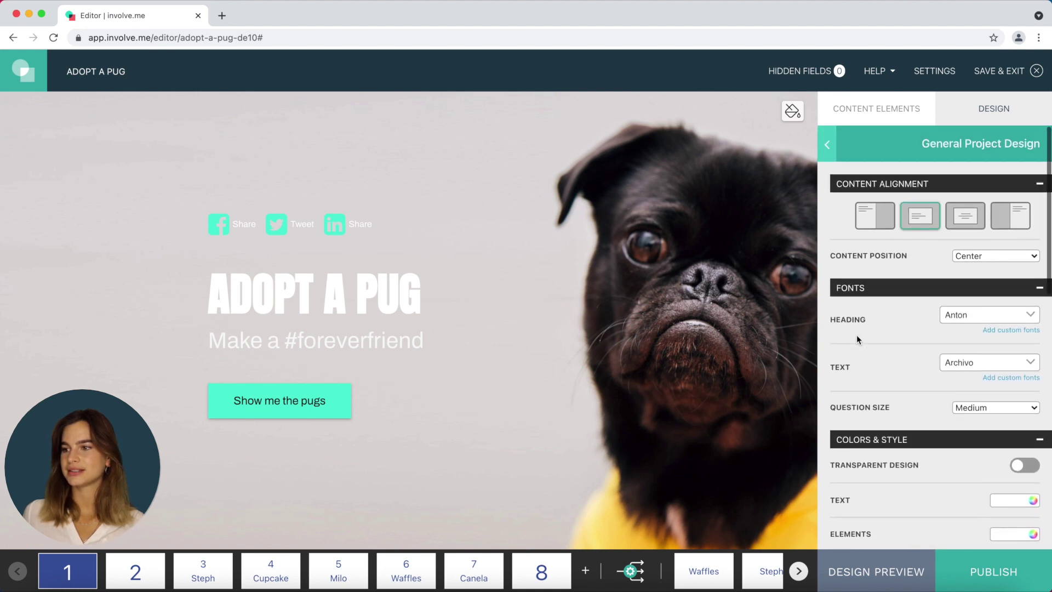
Step: Preview the design, stepping forward to Steph's page and back to the start page
left_click(827, 145)
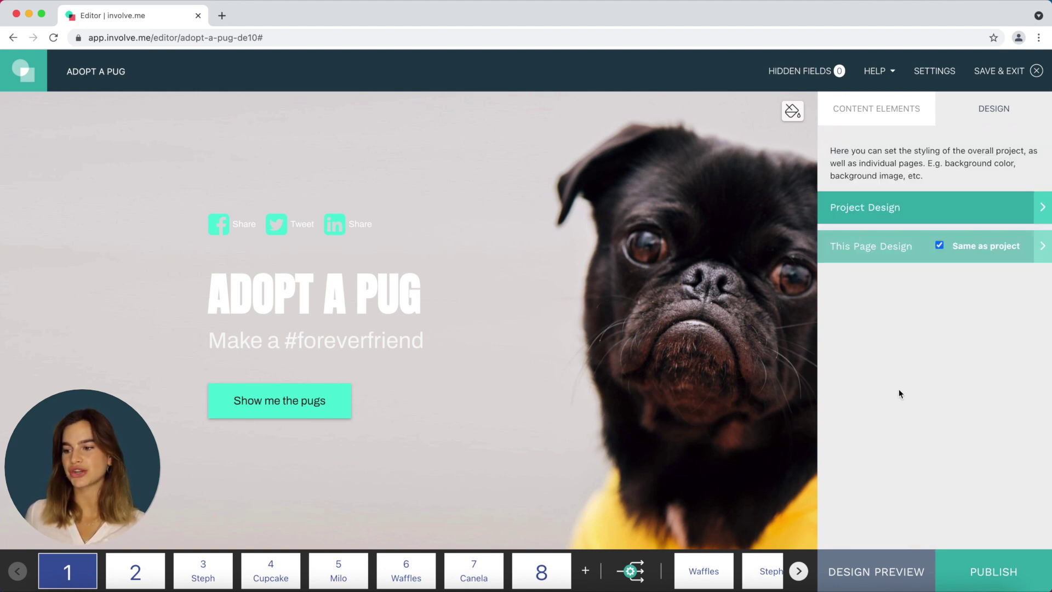
left_click(890, 576)
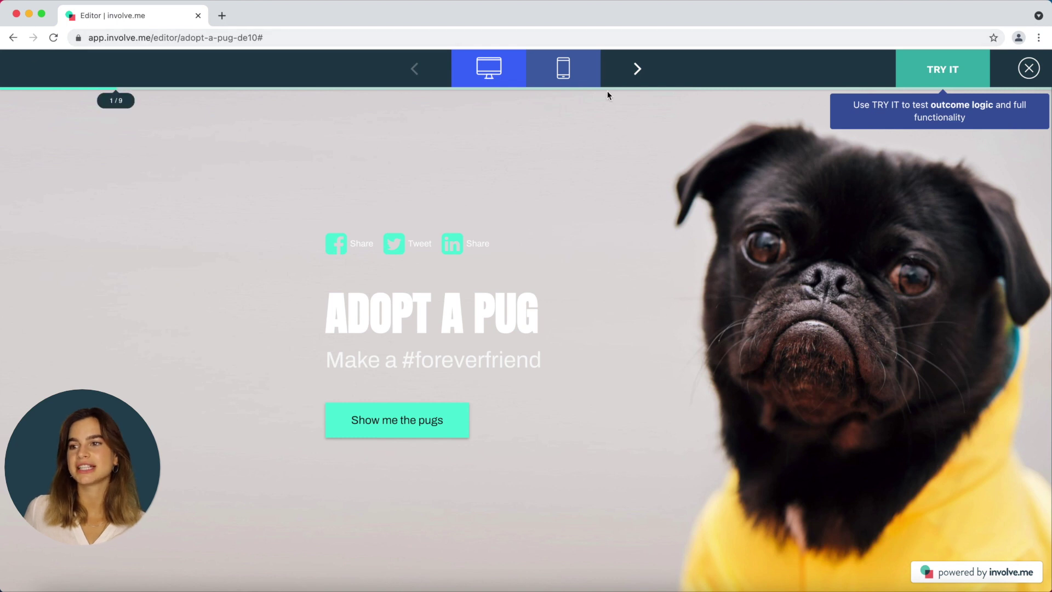
left_click(636, 73)
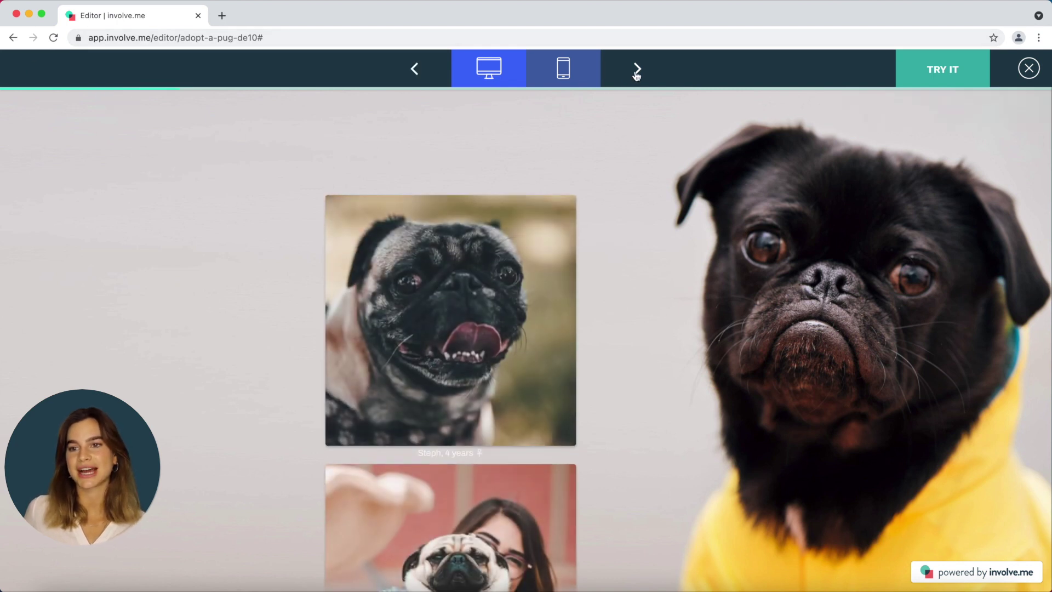
left_click(638, 73)
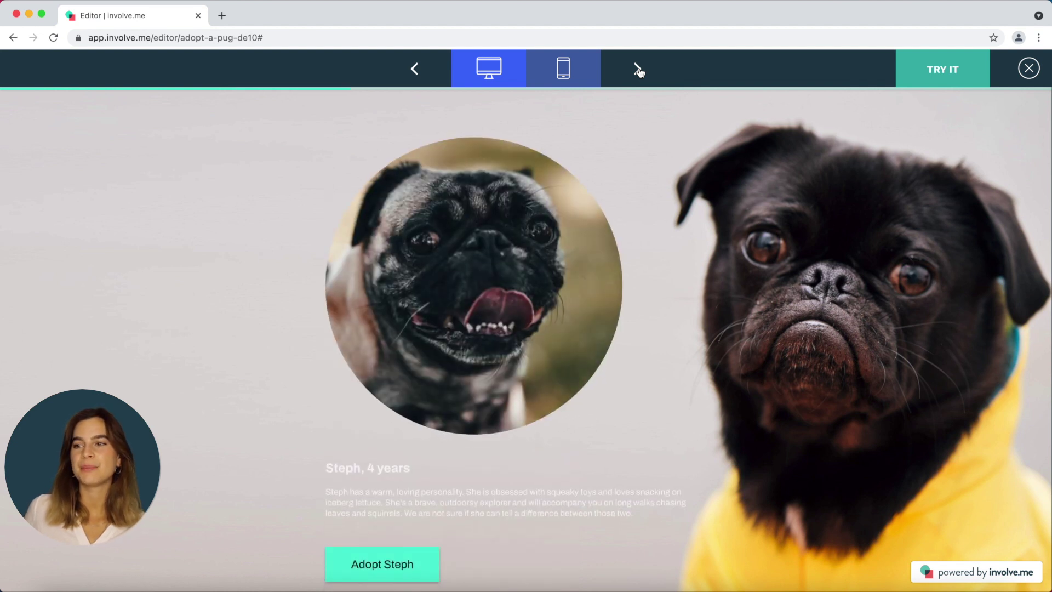
left_click(423, 73)
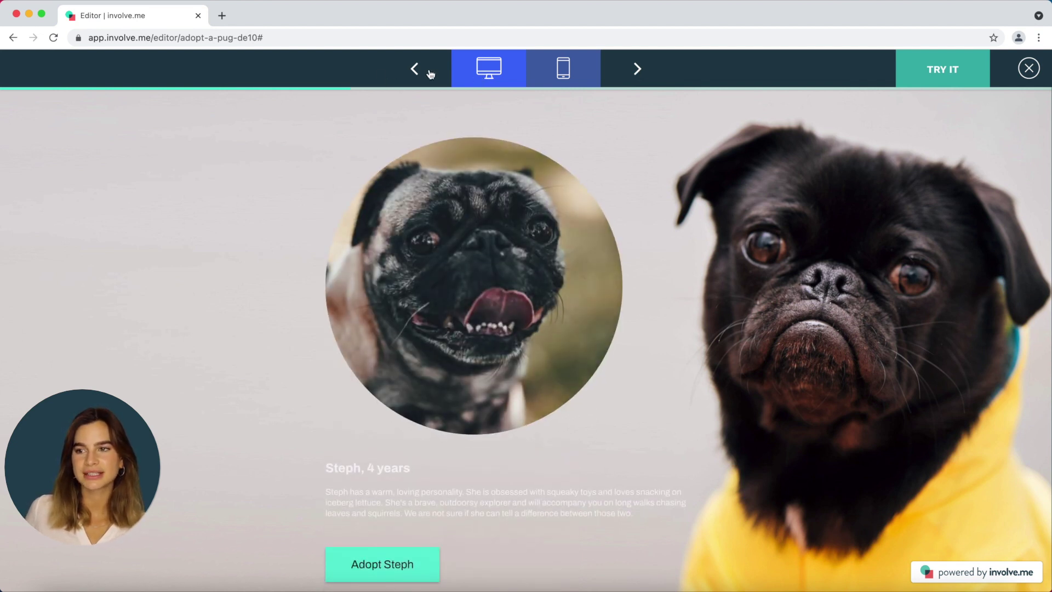
left_click(417, 74)
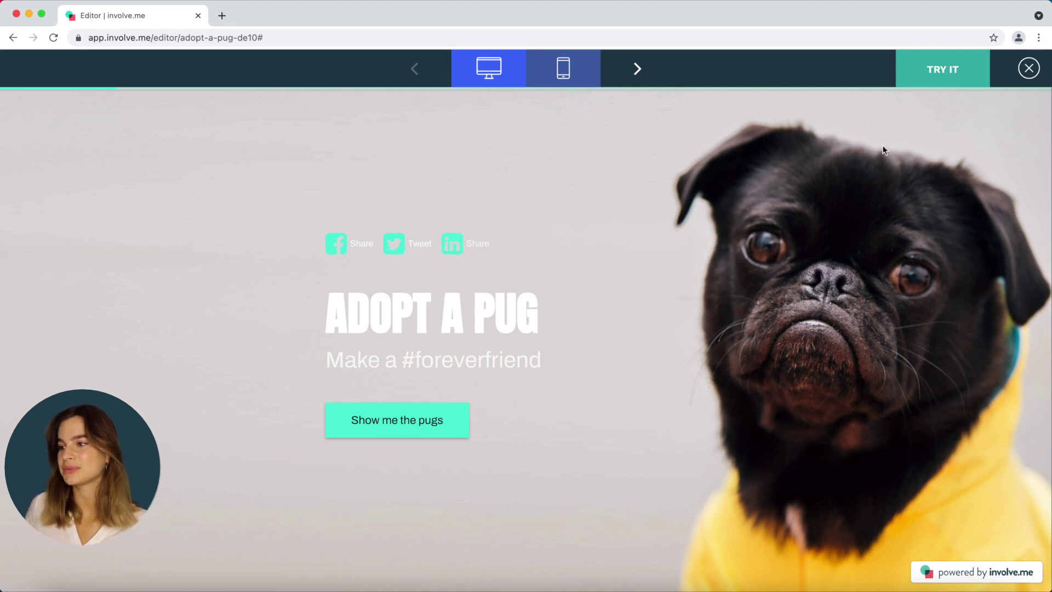
Step: Leave the preview and bring up the Show me the pugs button's design options
left_click(1029, 69)
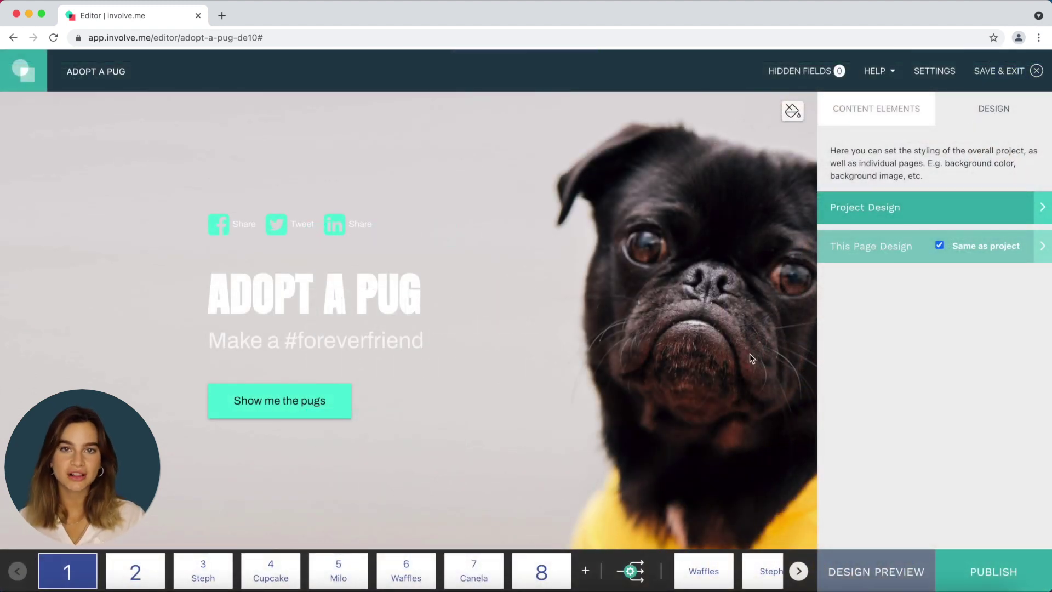
left_click(470, 396)
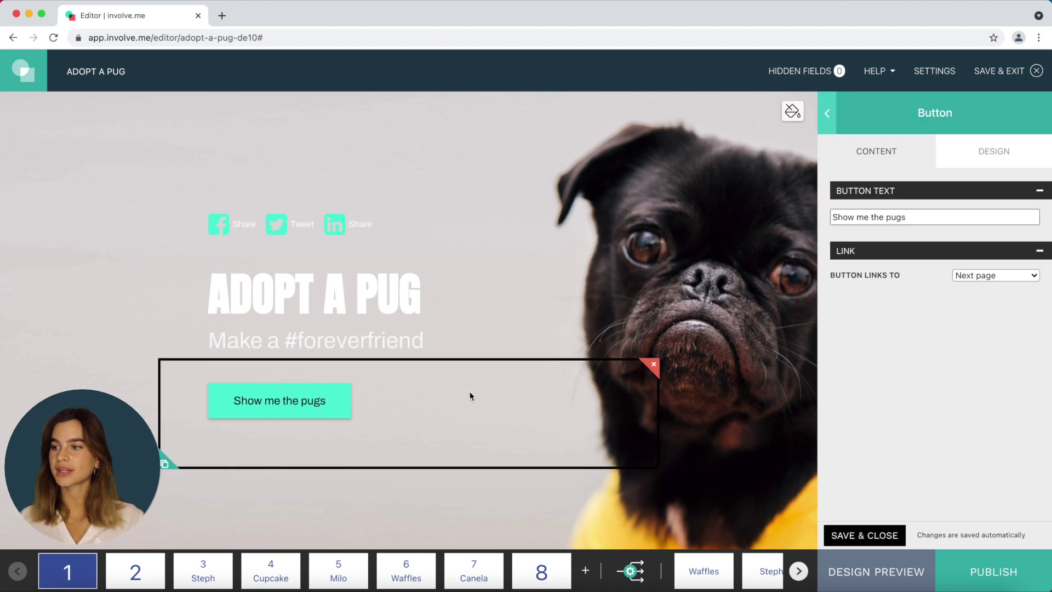
left_click(989, 162)
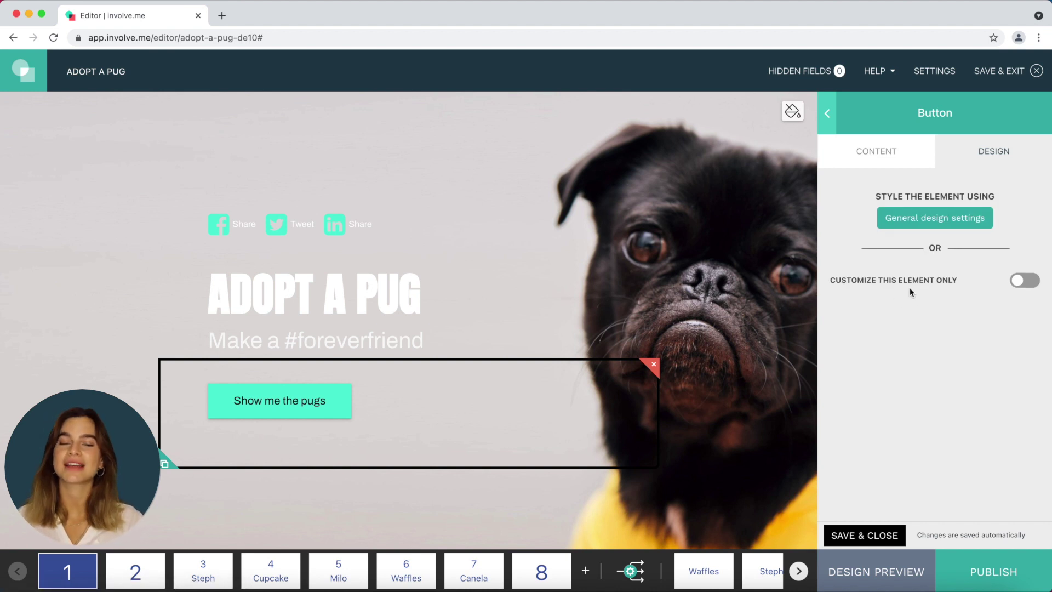
Step: Customize this button only, with a black background in both states and a black border
left_click(1025, 280)
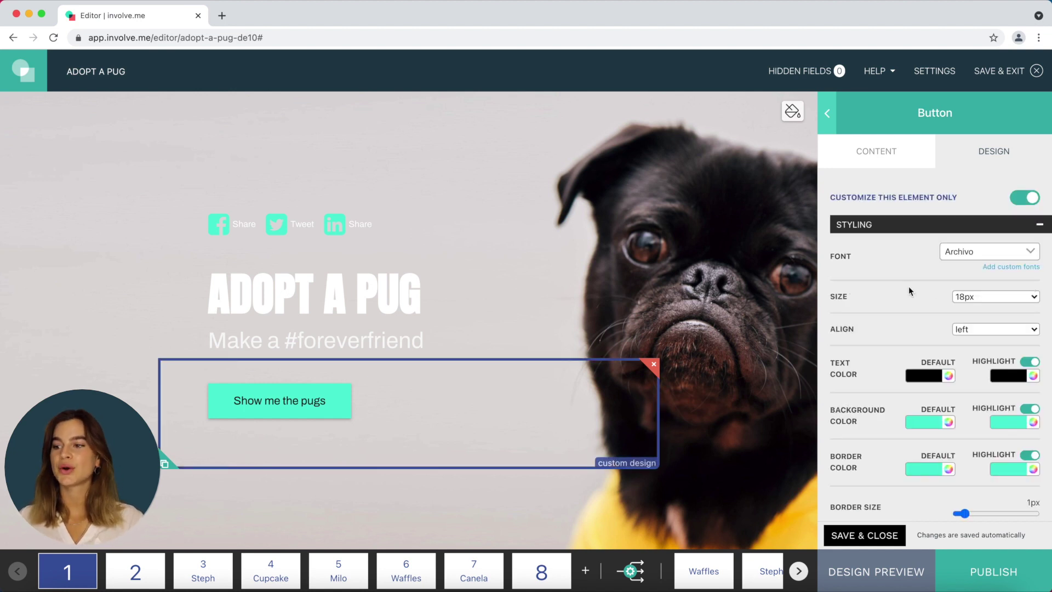
scroll(909, 286, "down", 2)
scroll(909, 289, "down", 1)
scroll(909, 289, "down", 1)
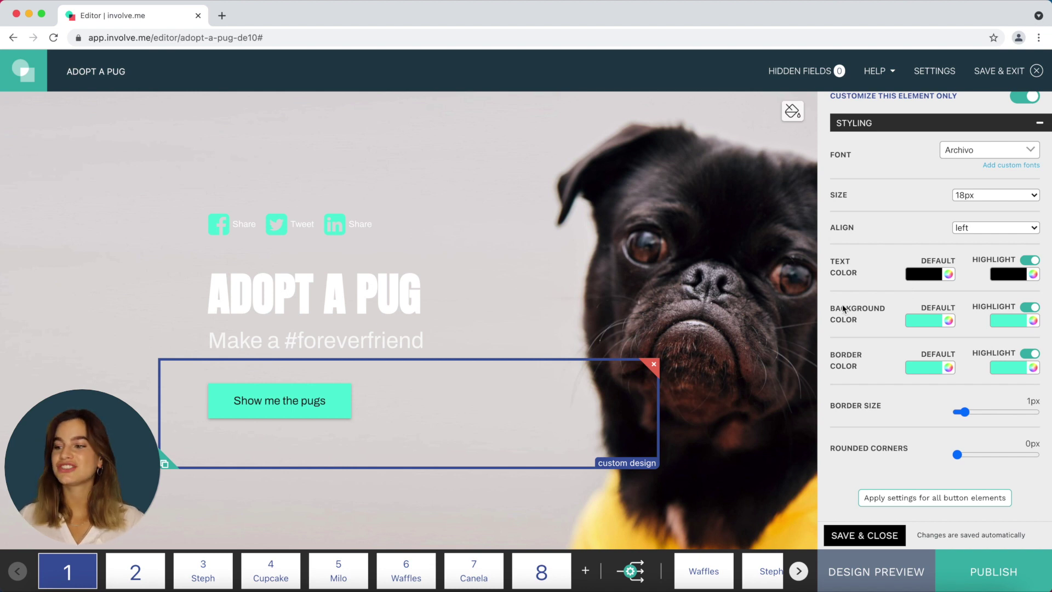
left_click(949, 321)
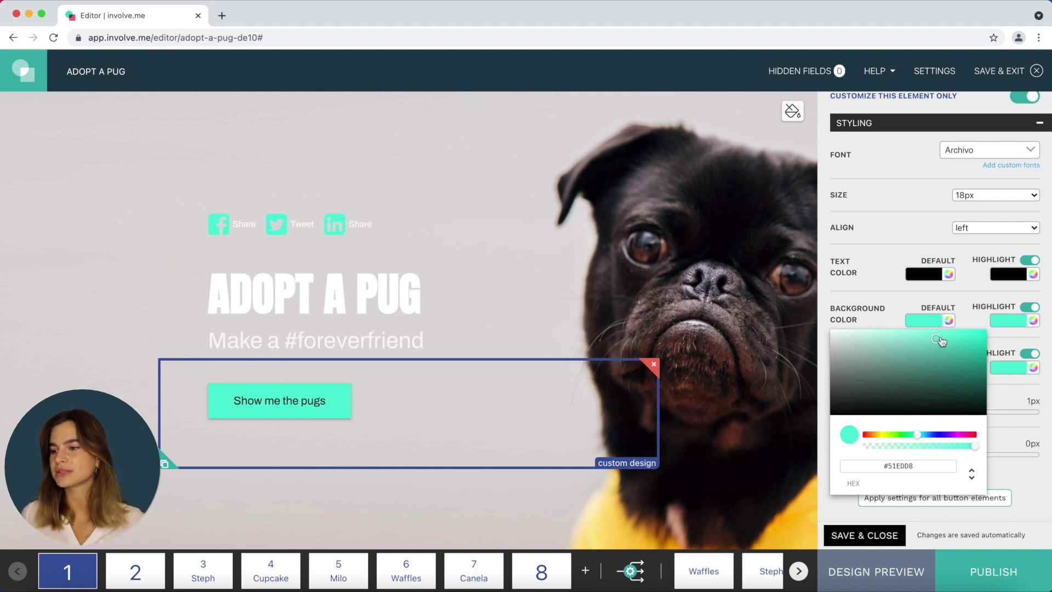
left_click_drag(932, 348, 833, 414)
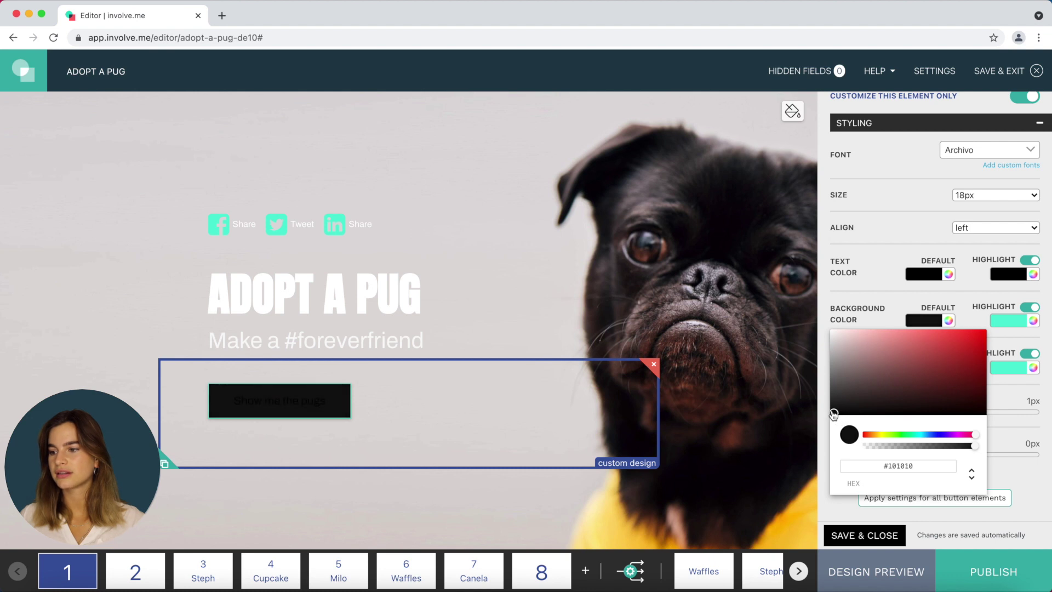
left_click(995, 387)
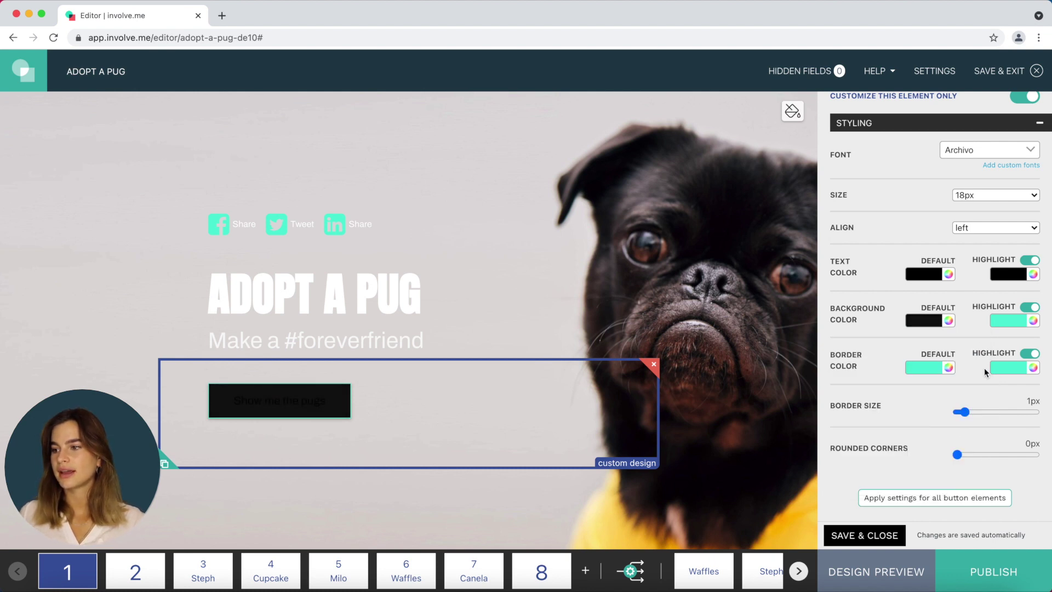
left_click(1033, 320)
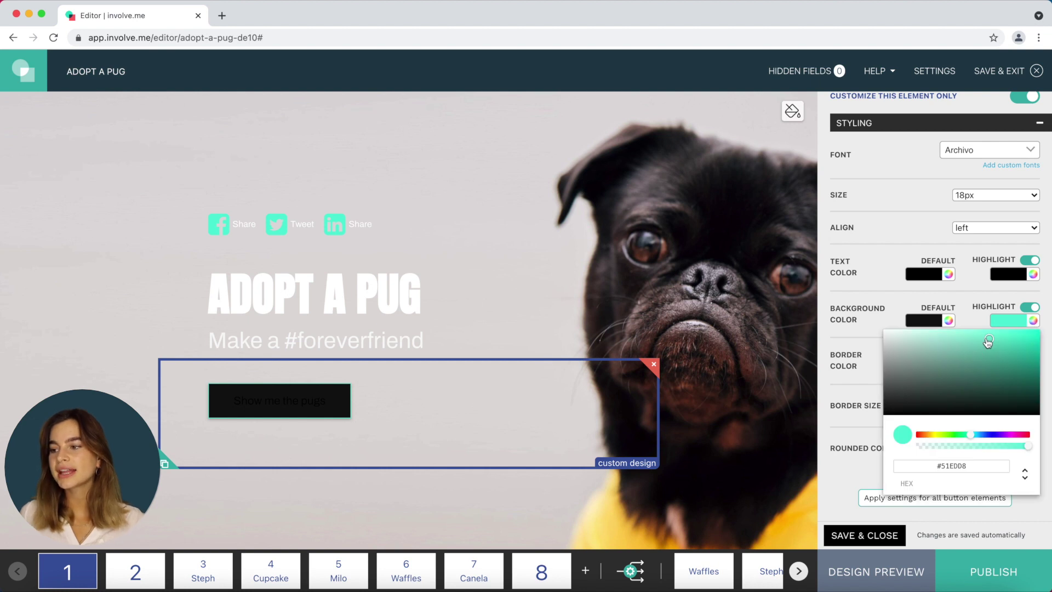
left_click_drag(989, 342, 885, 421)
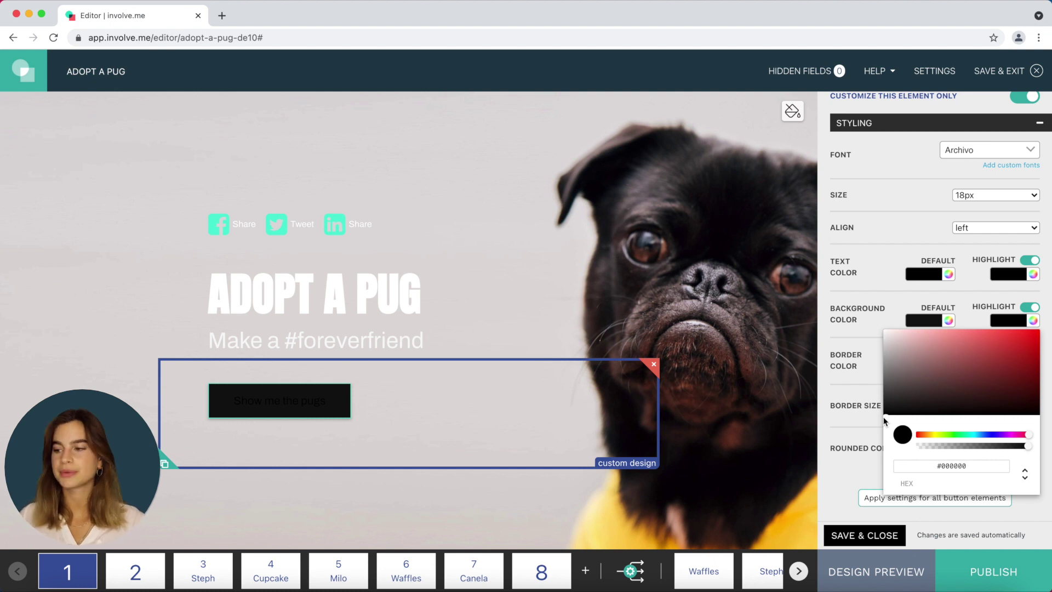
left_click(831, 386)
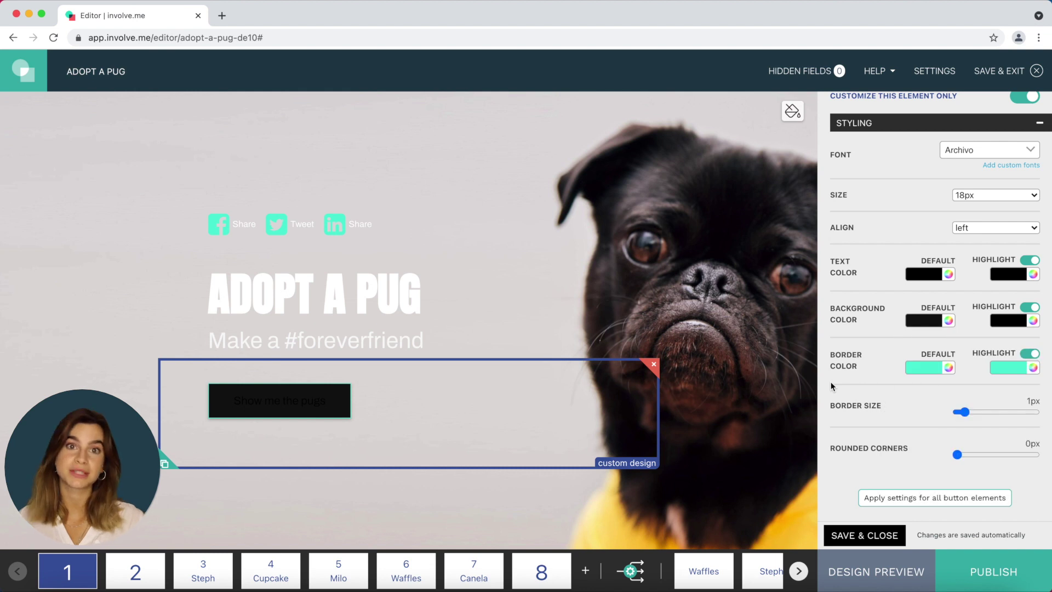
left_click(946, 368)
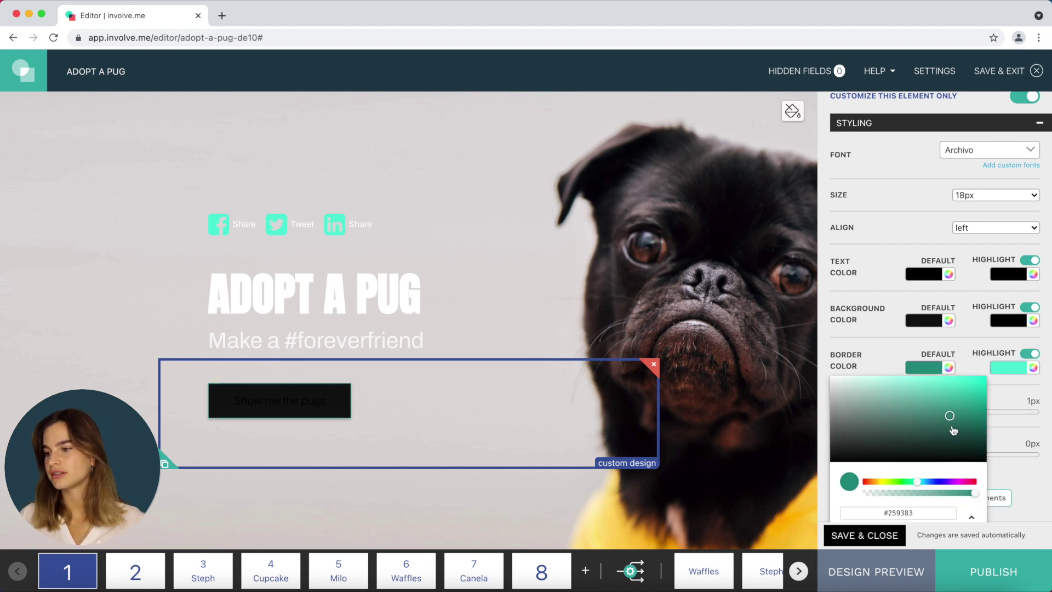
left_click_drag(935, 386, 976, 469)
left_click(872, 379)
scroll(873, 376, "down", 1)
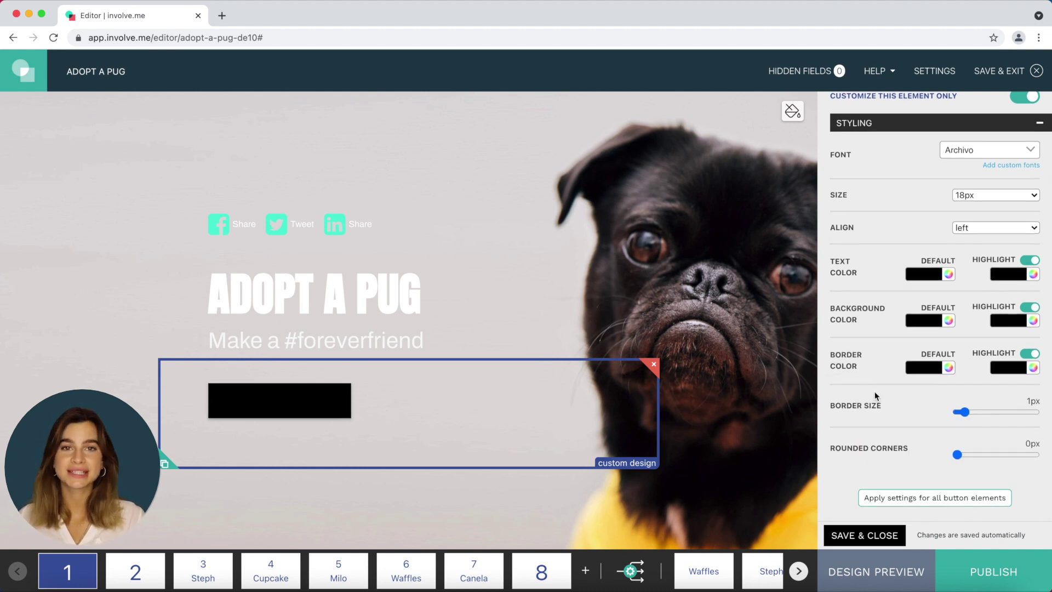
Step: Make the button's text white in both normal and highlight states, then deselect it
left_click(707, 419)
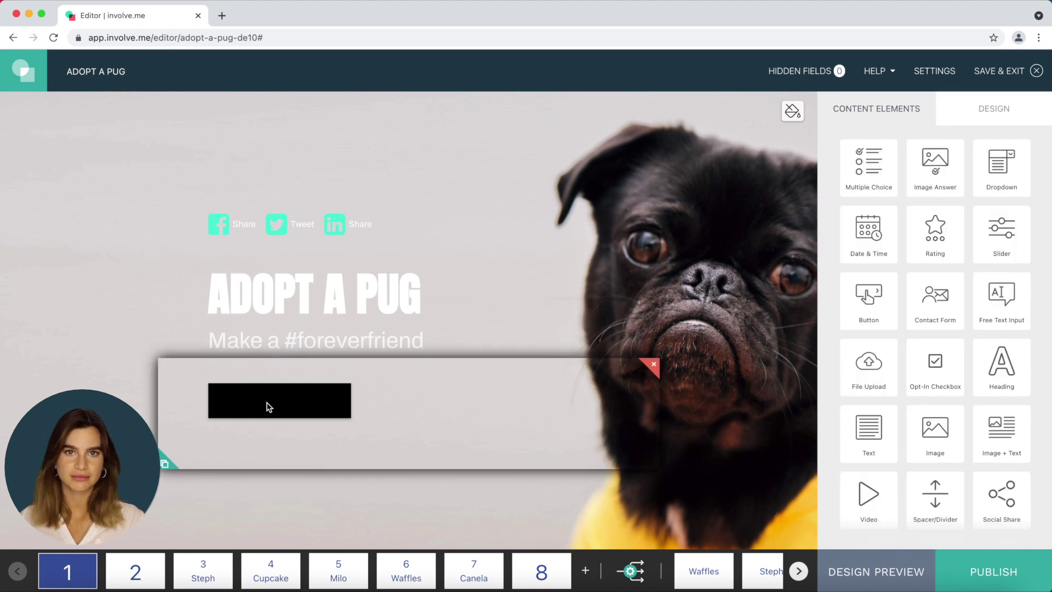
left_click(266, 406)
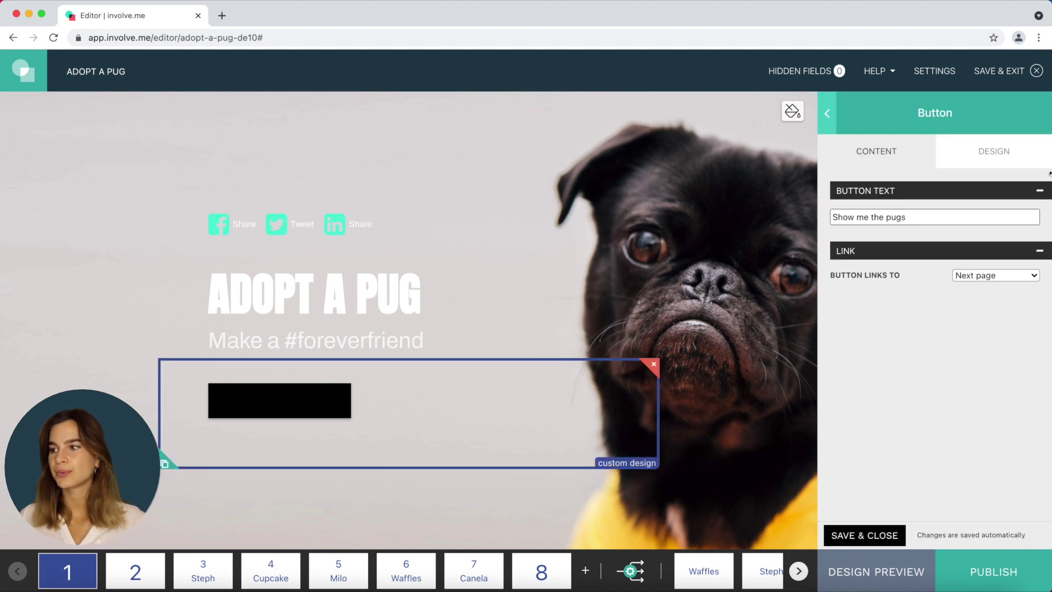
left_click(1010, 157)
scroll(975, 275, "down", 2)
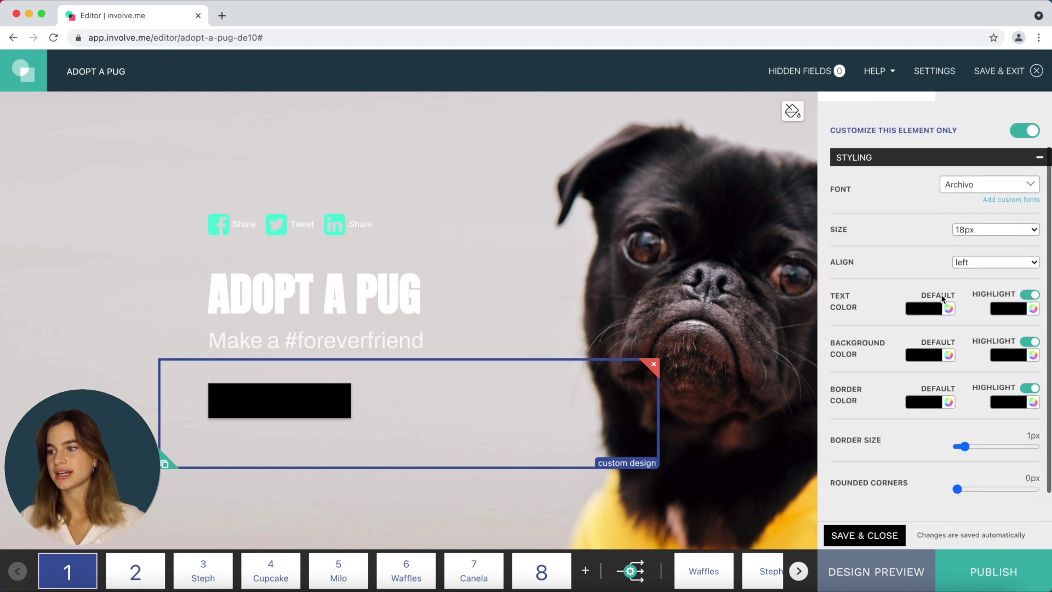
left_click(949, 311)
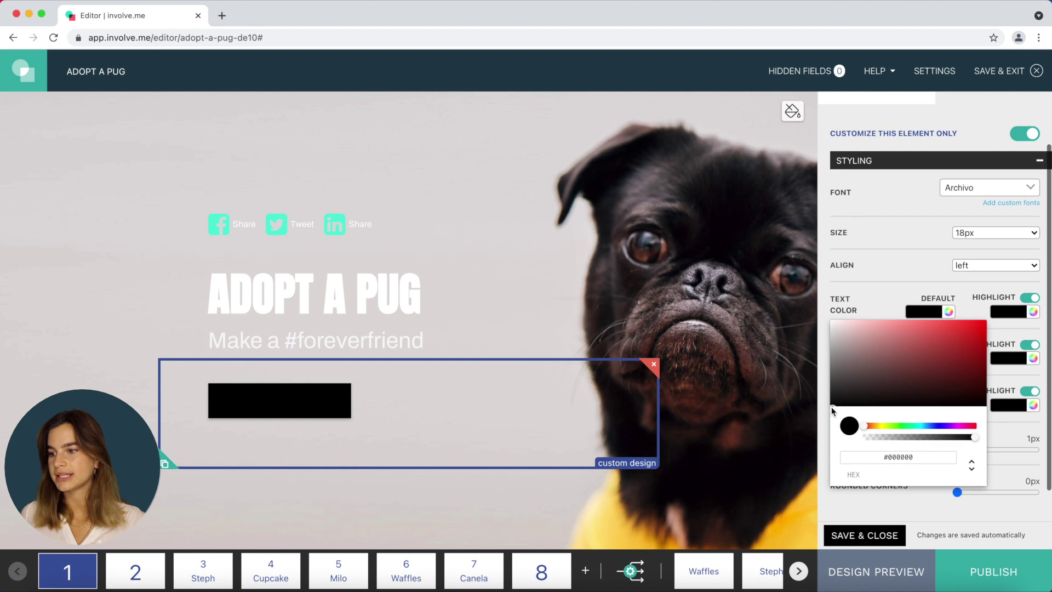
left_click_drag(832, 411, 831, 322)
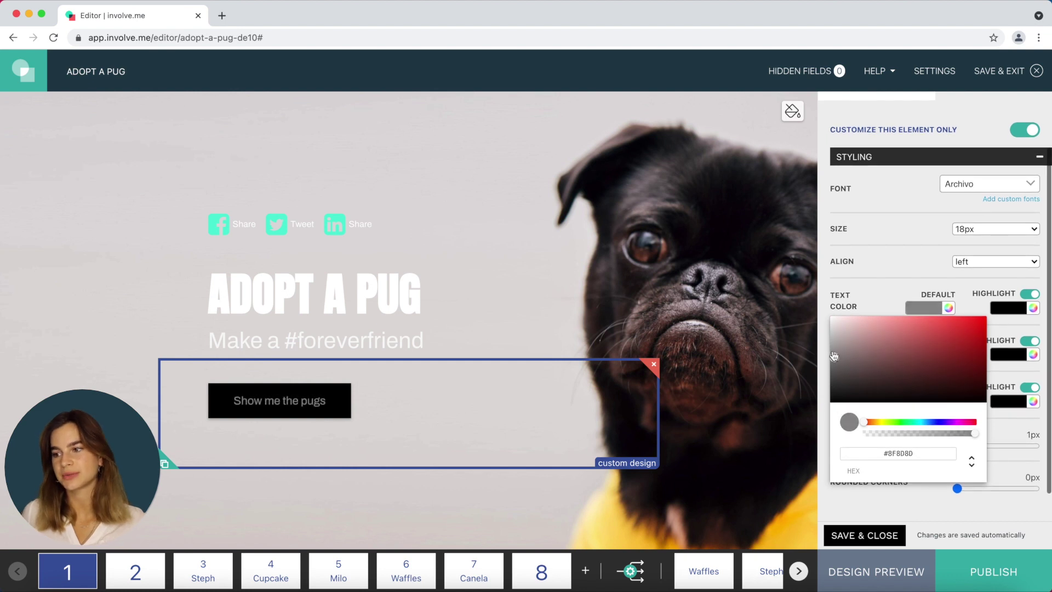
left_click(827, 323)
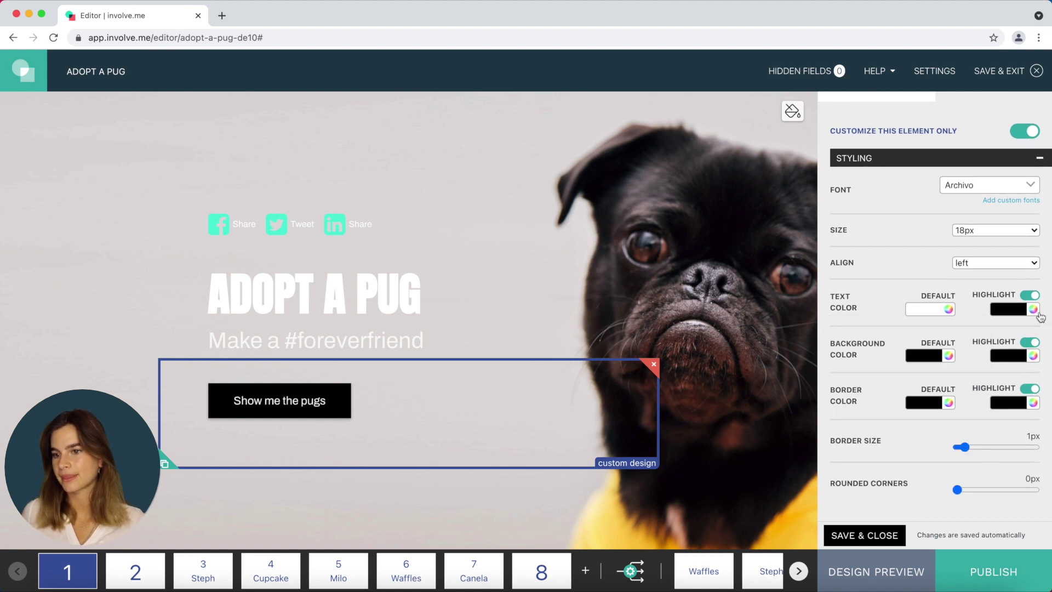
left_click(1033, 309)
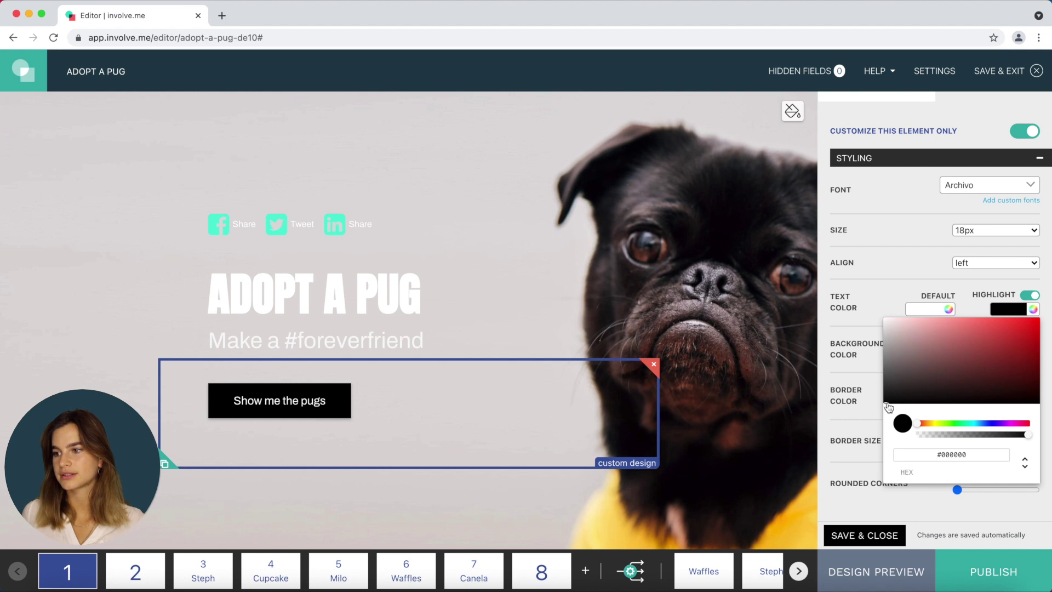
left_click_drag(888, 408, 885, 322)
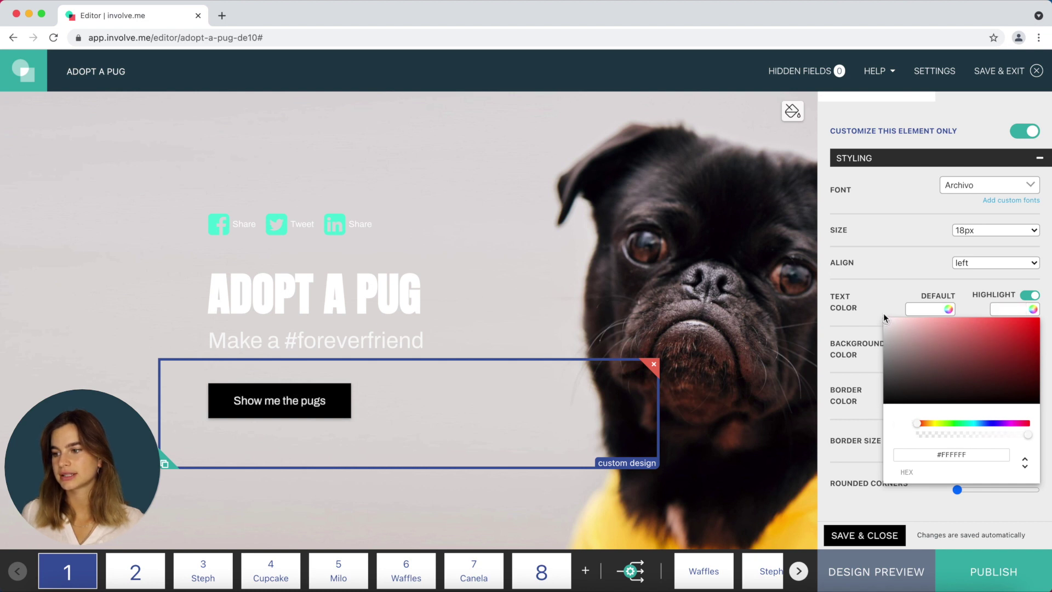
left_click(884, 318)
left_click(594, 506)
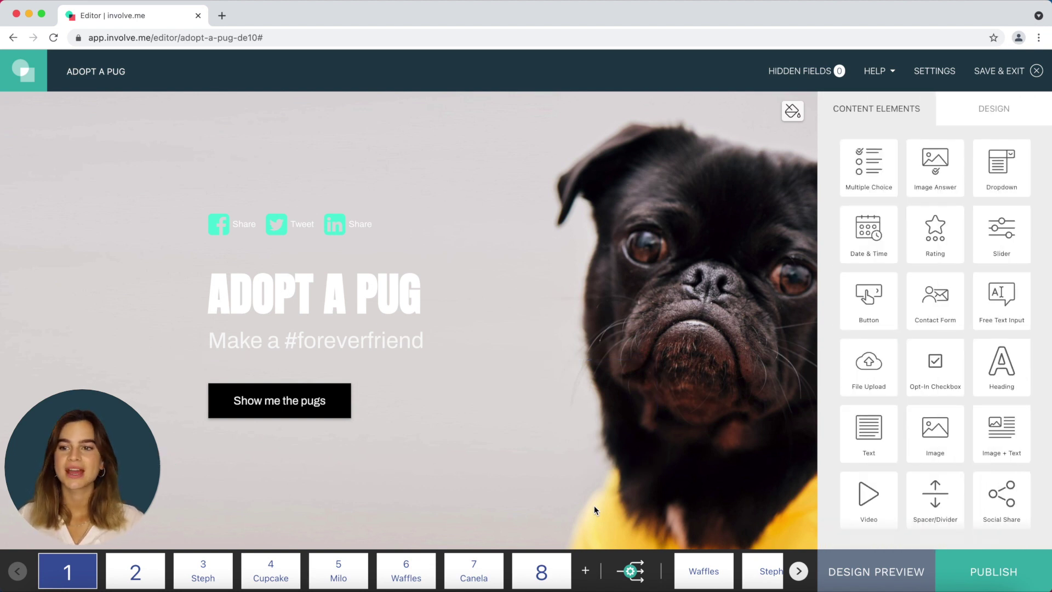
Step: Give the social share block its own styling, with black (#000000) icons
left_click(386, 234)
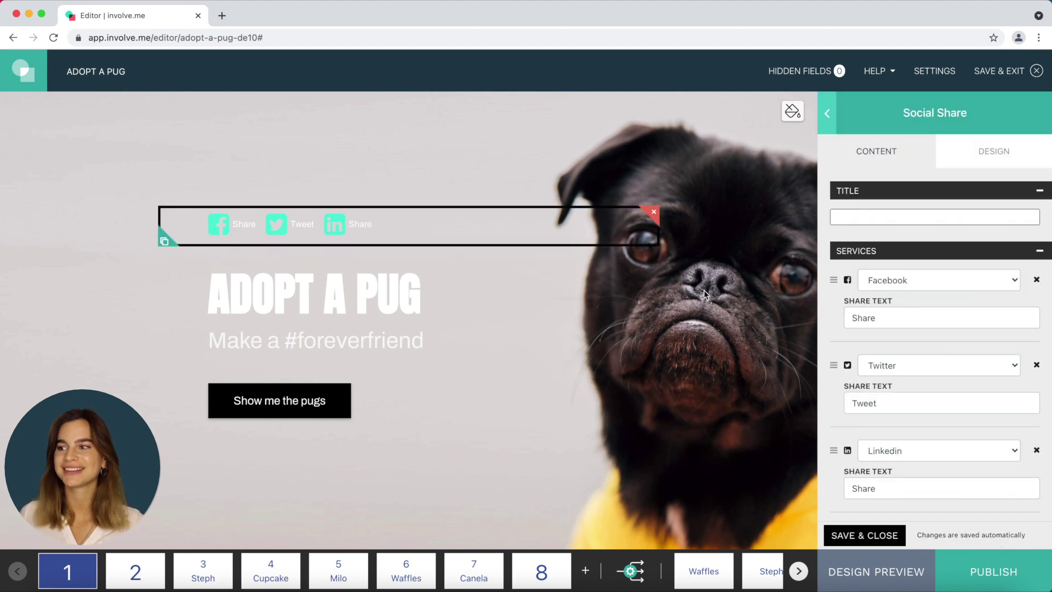
left_click(974, 151)
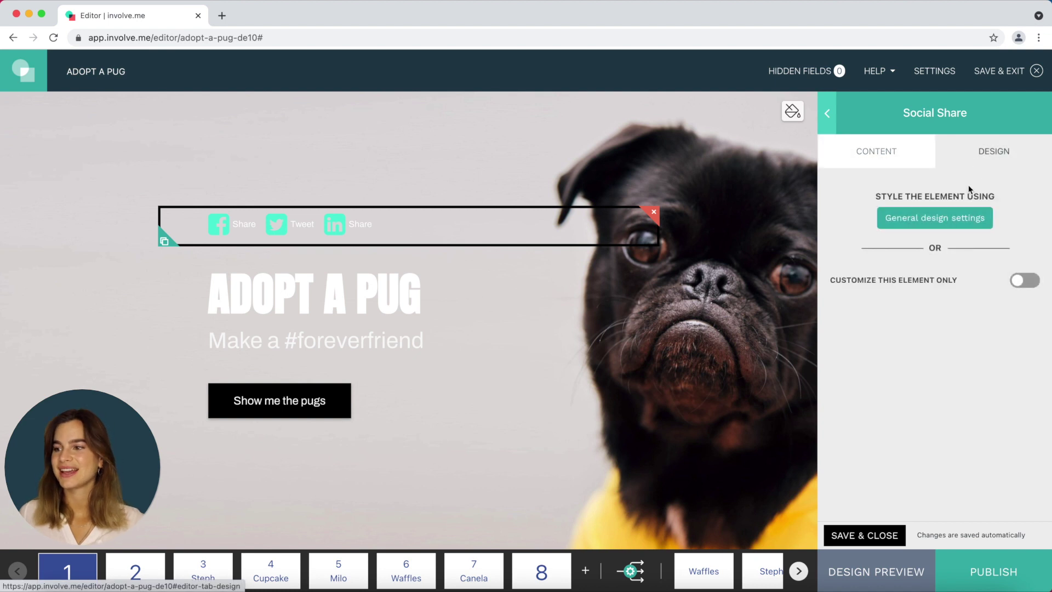
left_click(1025, 280)
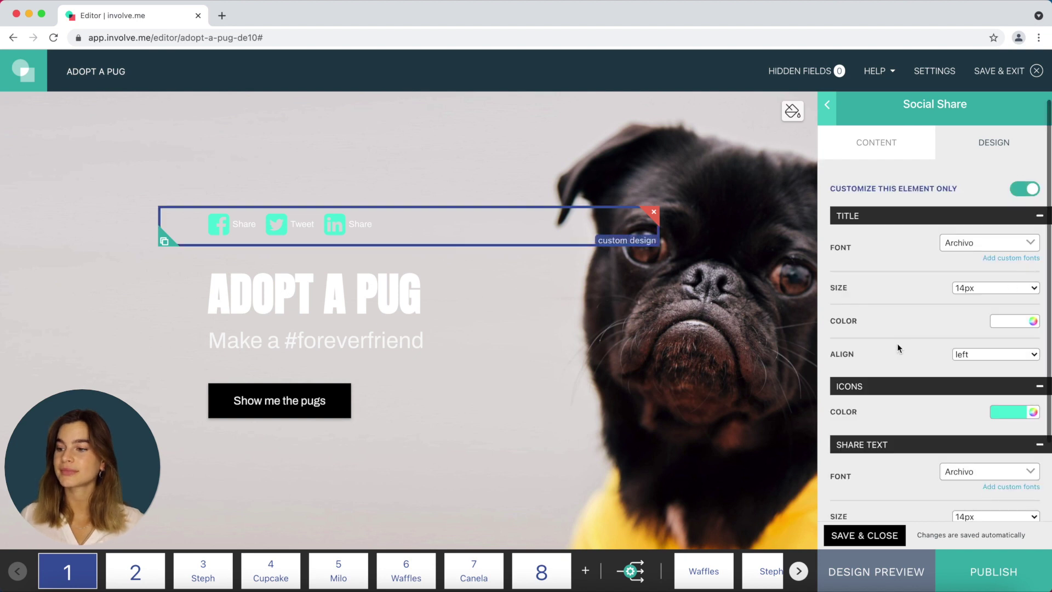
scroll(892, 329, "down", 2)
scroll(890, 320, "up", 2)
scroll(890, 320, "down", 2)
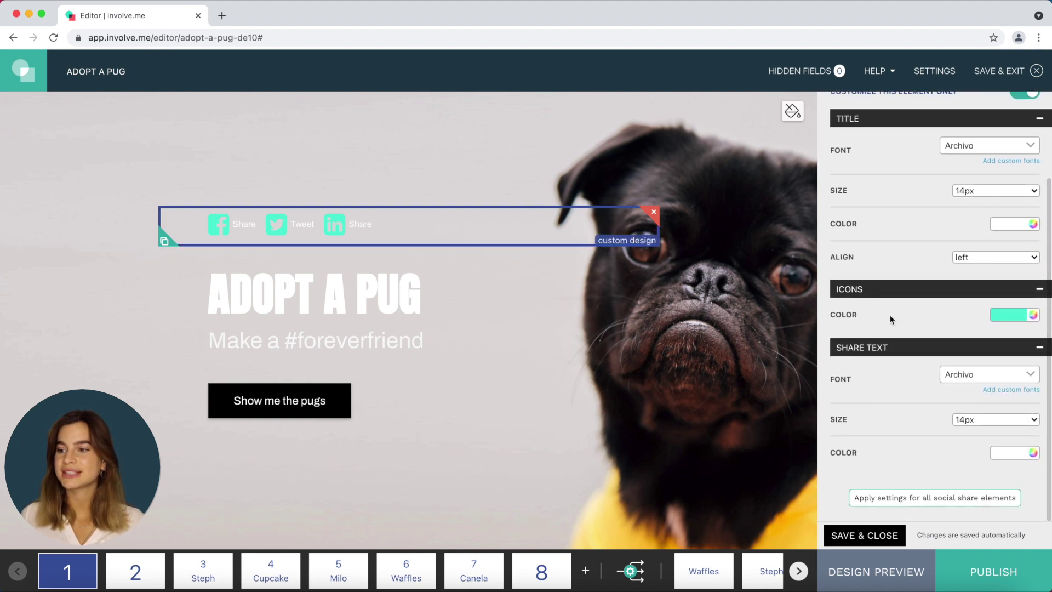
left_click(1033, 317)
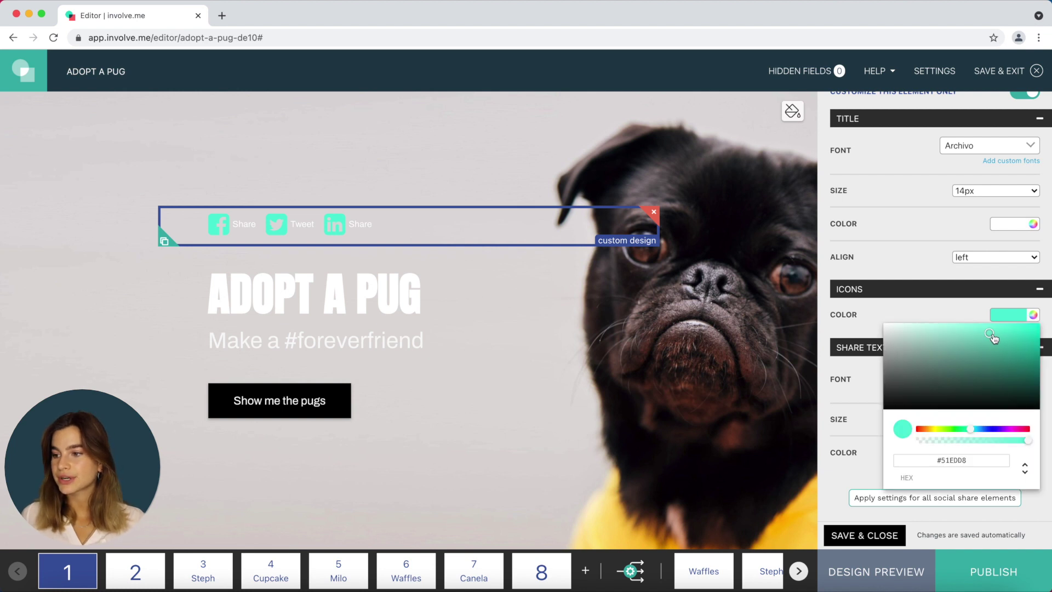
left_click_drag(993, 337, 885, 409)
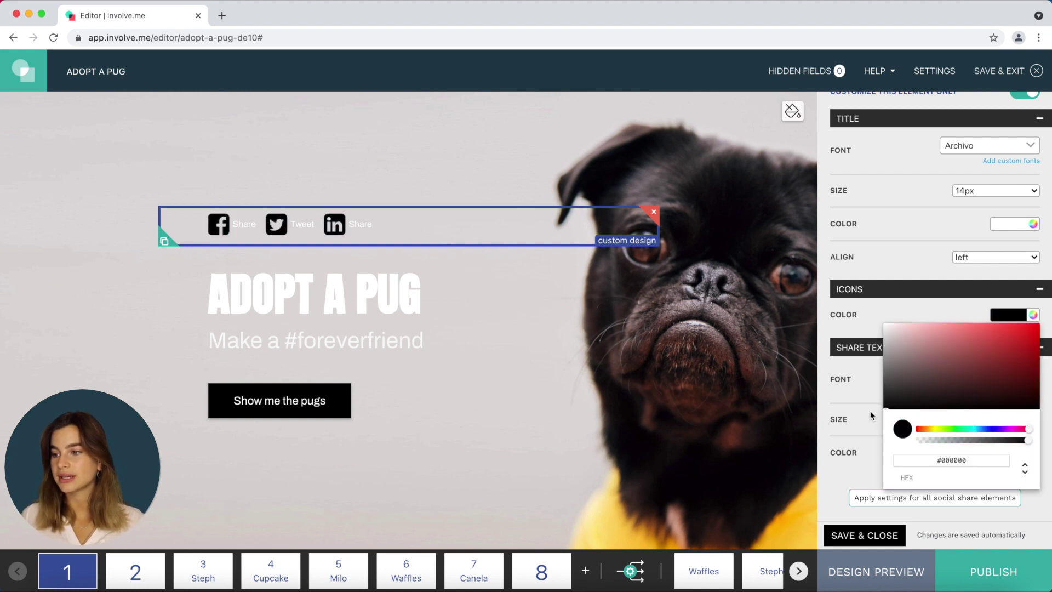
left_click(861, 399)
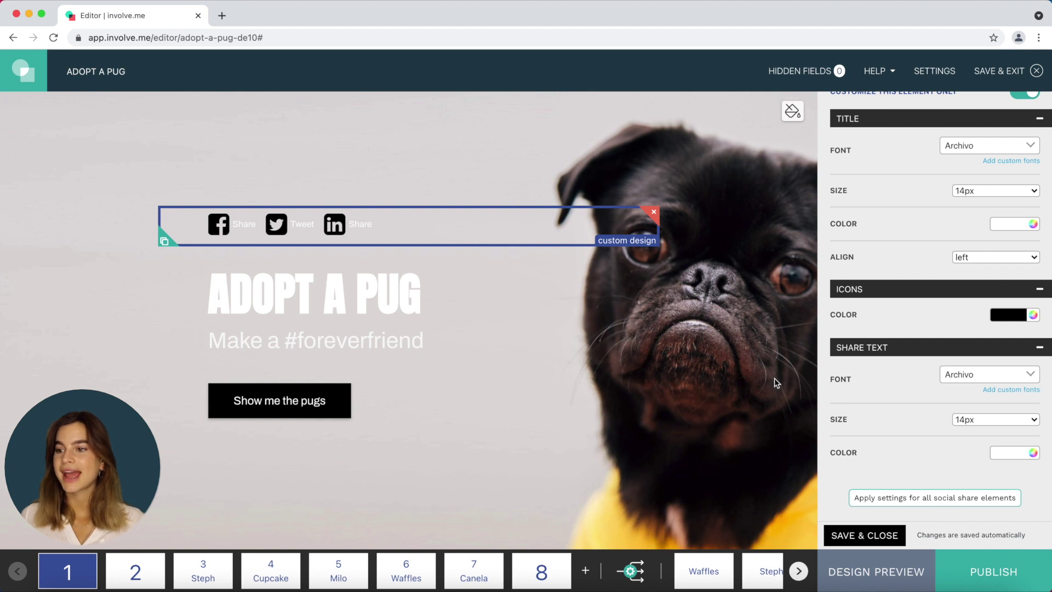
Step: Apply the Show me the pugs button's black-and-white style to all buttons with Customize all
left_click(753, 361)
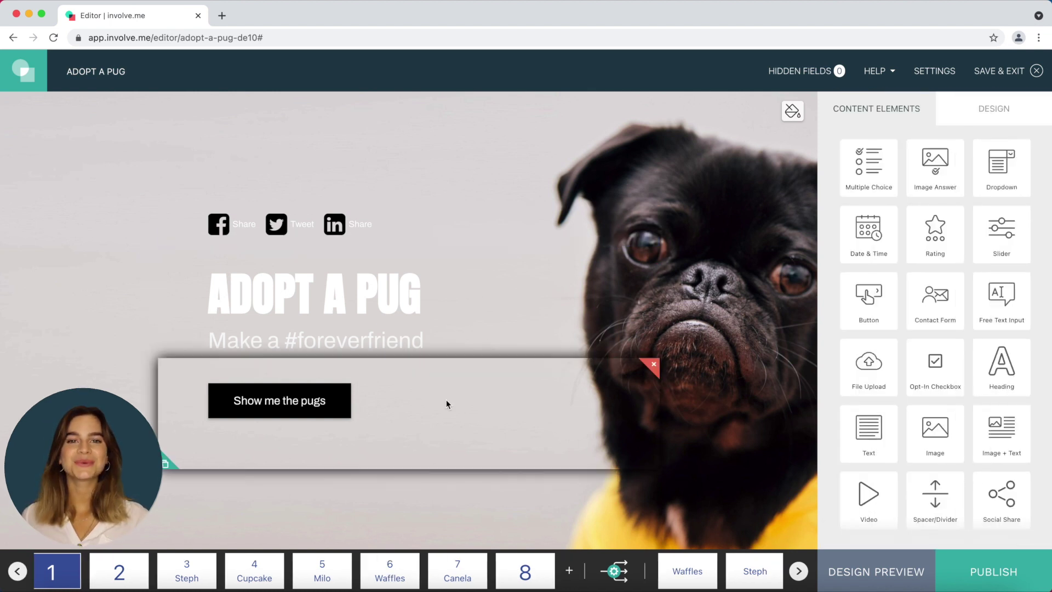
left_click(447, 404)
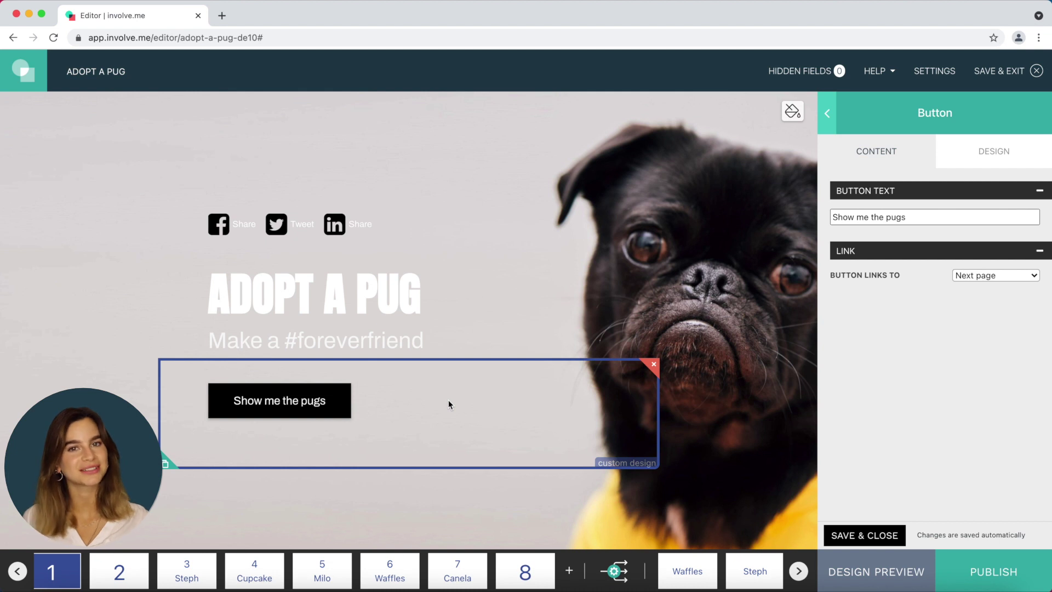
left_click(989, 152)
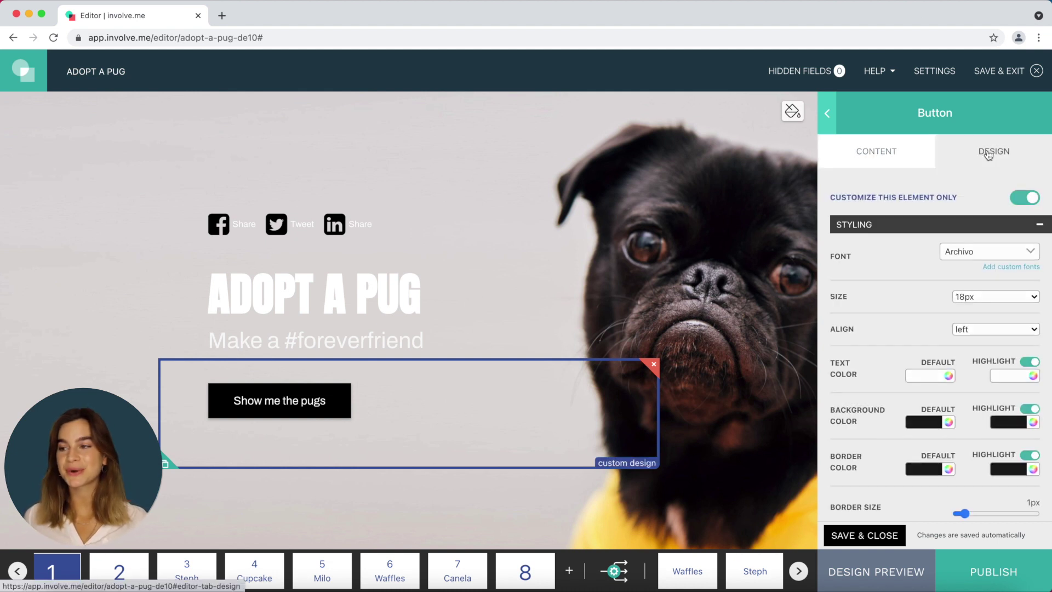
scroll(974, 206, "down", 3)
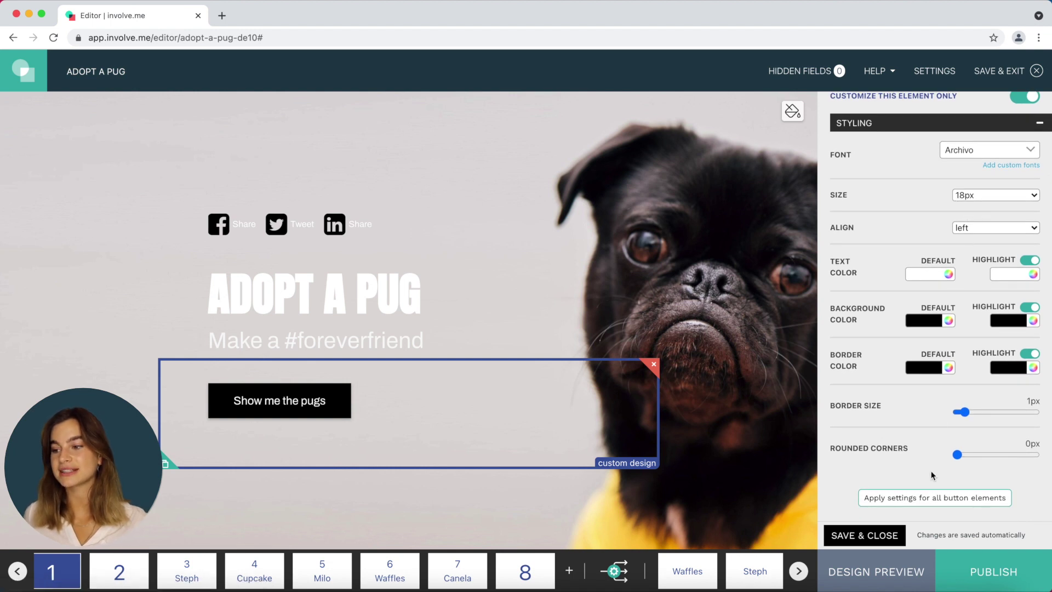
left_click(938, 497)
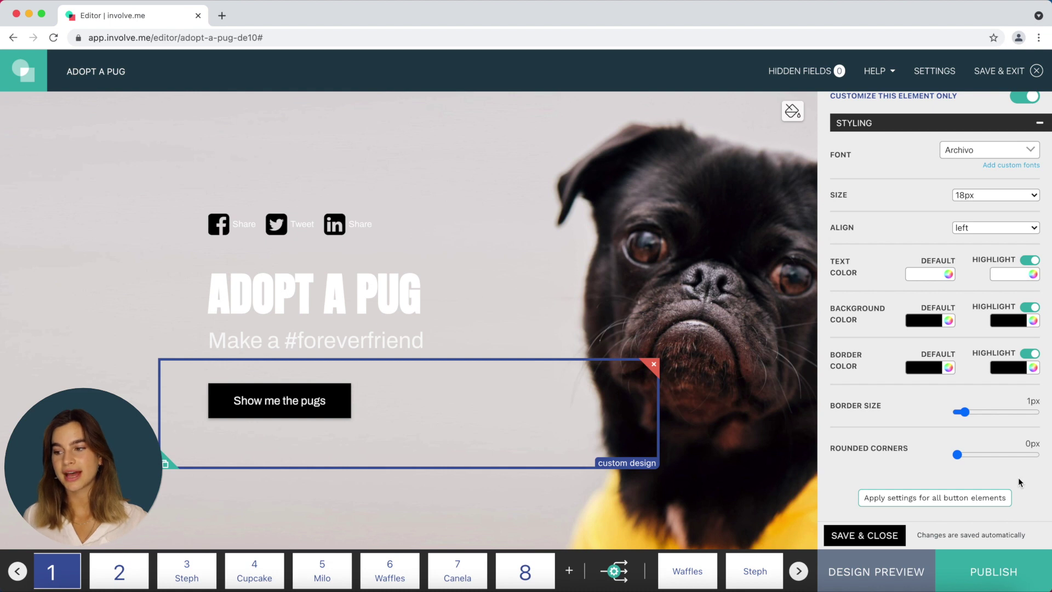
left_click(938, 498)
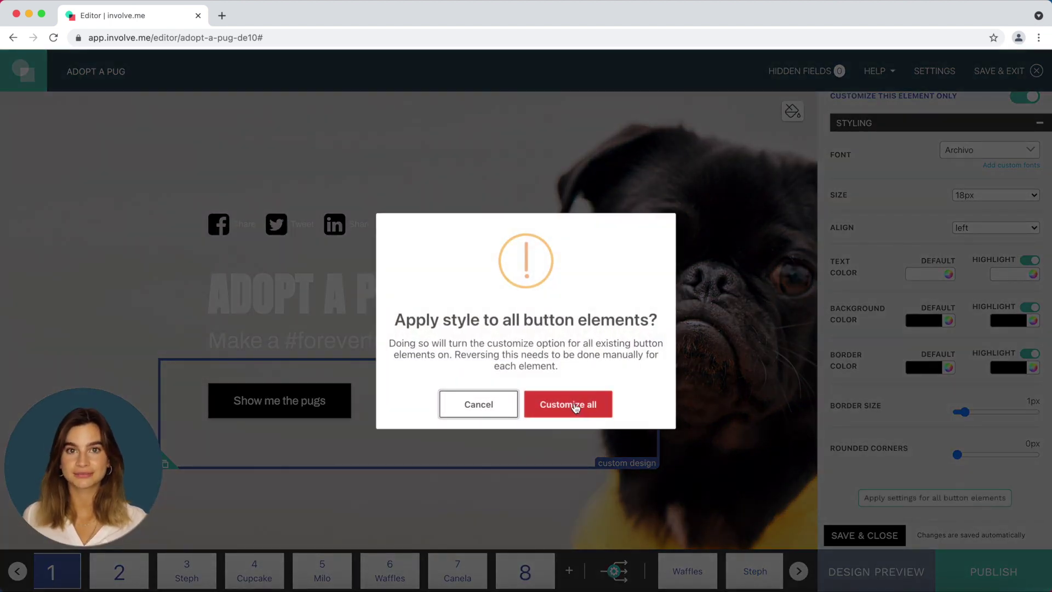
left_click(574, 406)
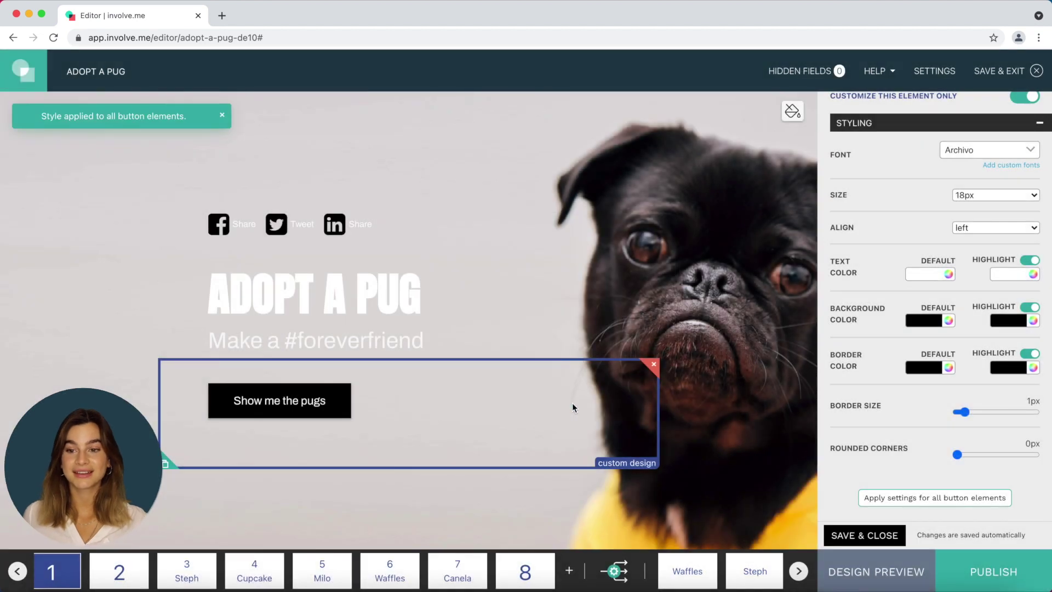
left_click(203, 575)
scroll(285, 522, "down", 3)
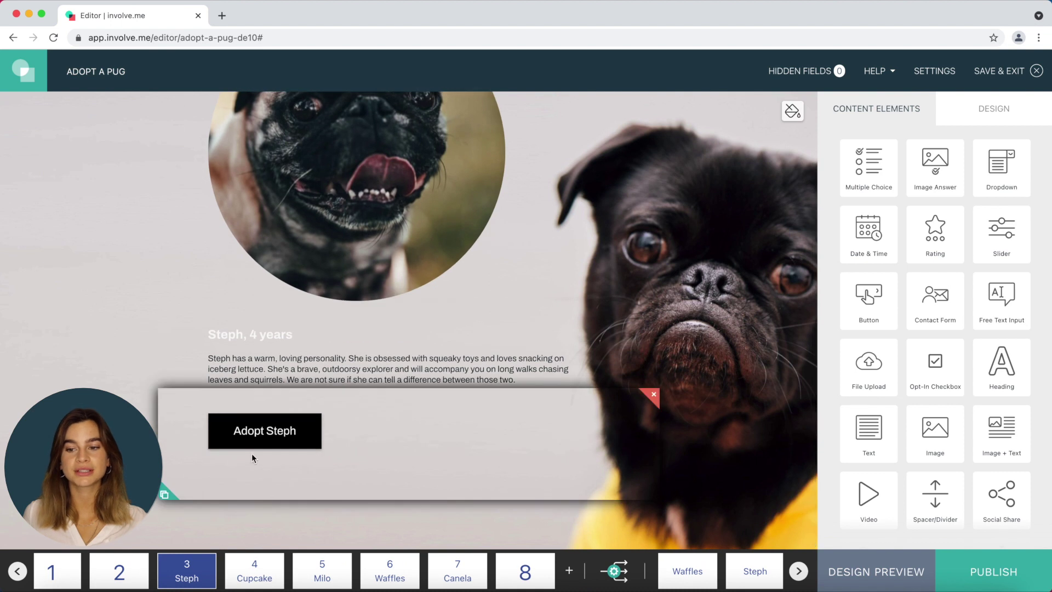
left_click(254, 571)
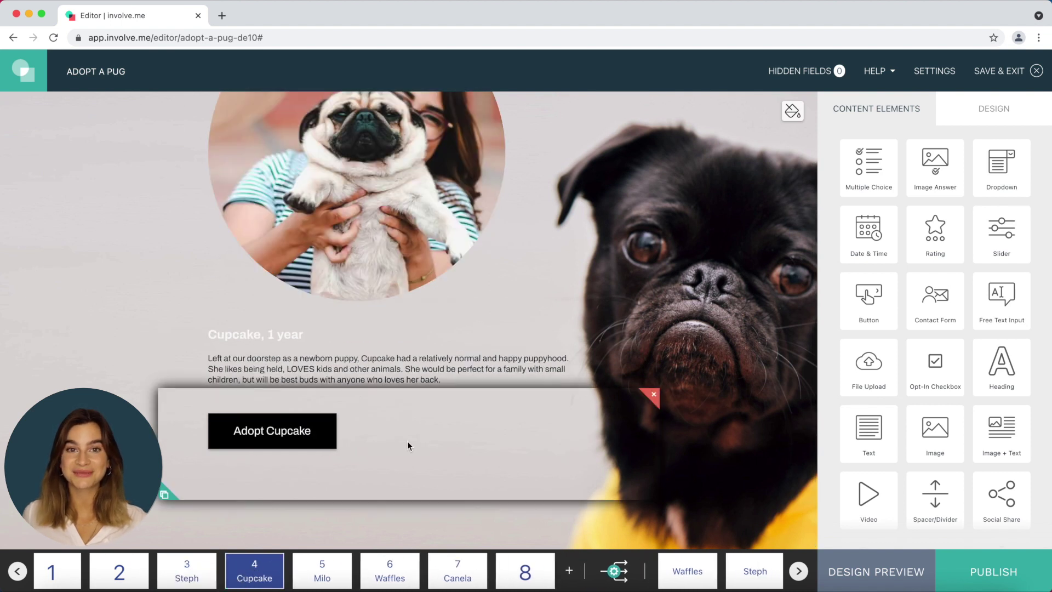
left_click(333, 565)
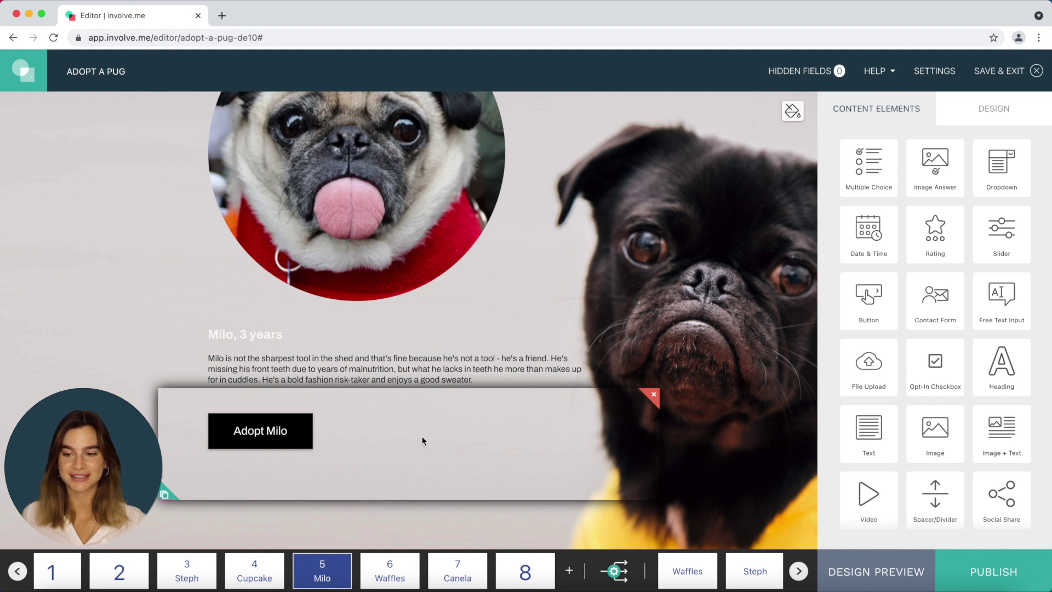
left_click(392, 573)
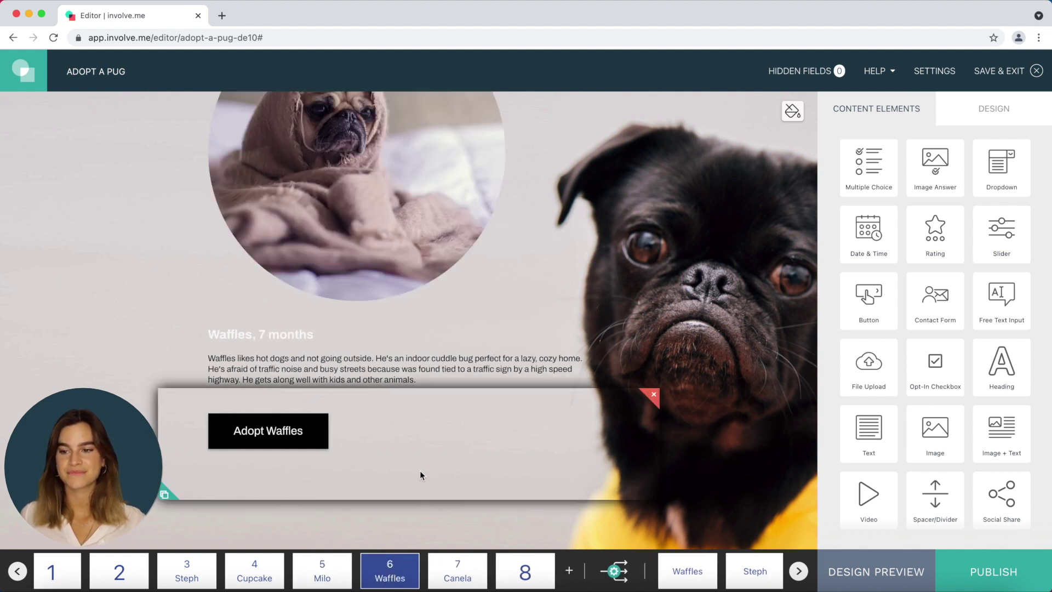
left_click(453, 574)
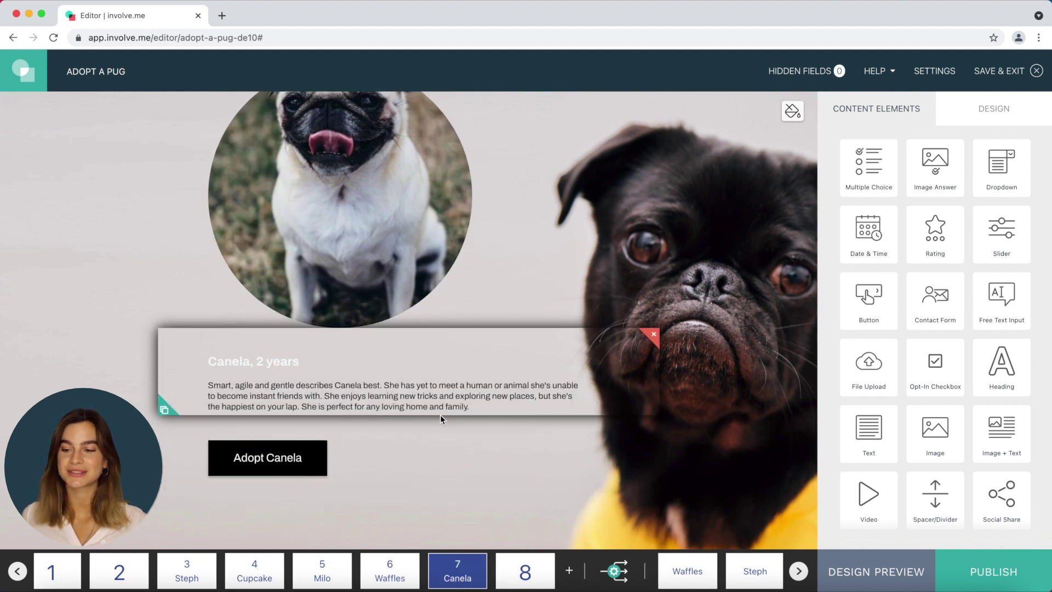
left_click(526, 573)
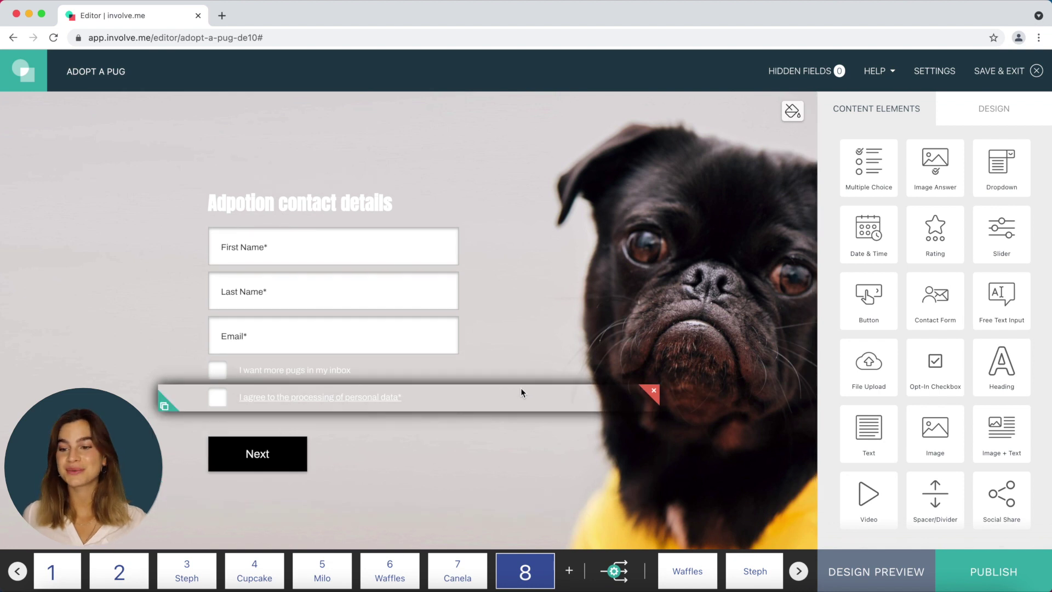
left_click(51, 571)
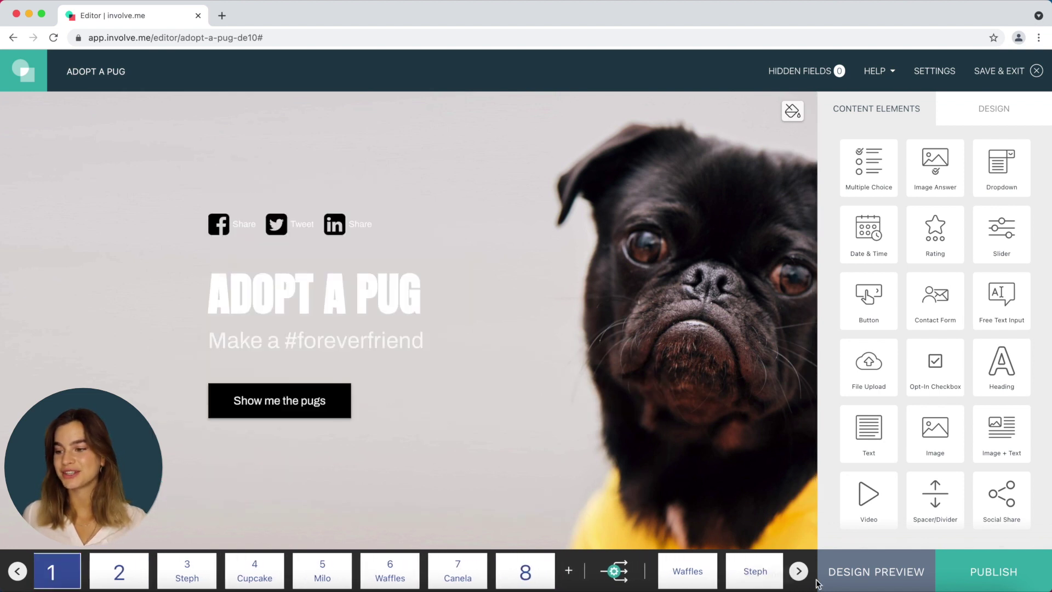
Step: Preview the project, stepping through the gallery, Steph, Cupcake and Milo to Waffles' page
left_click(864, 575)
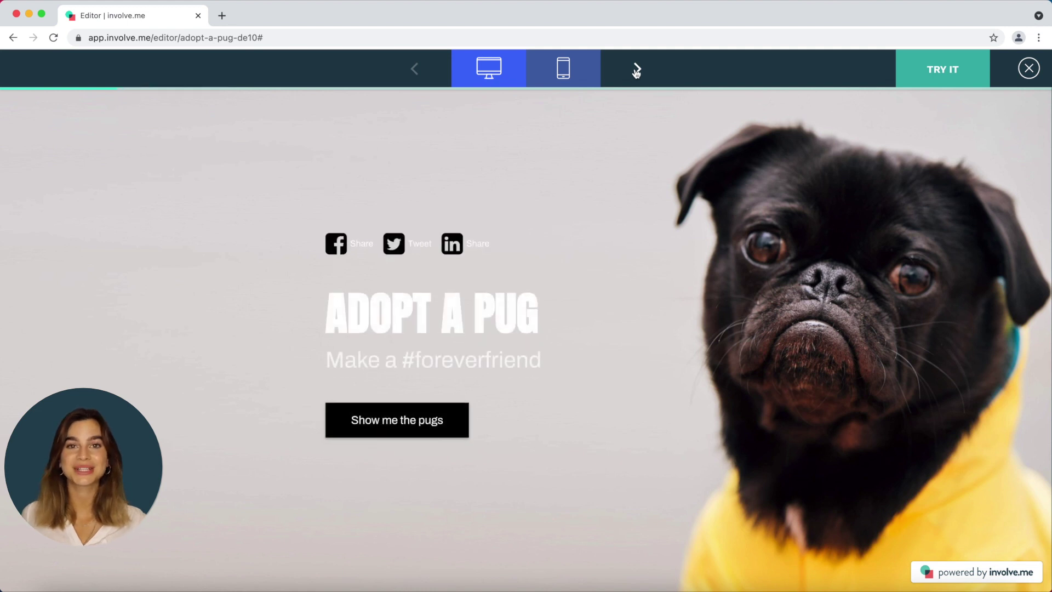
left_click(637, 71)
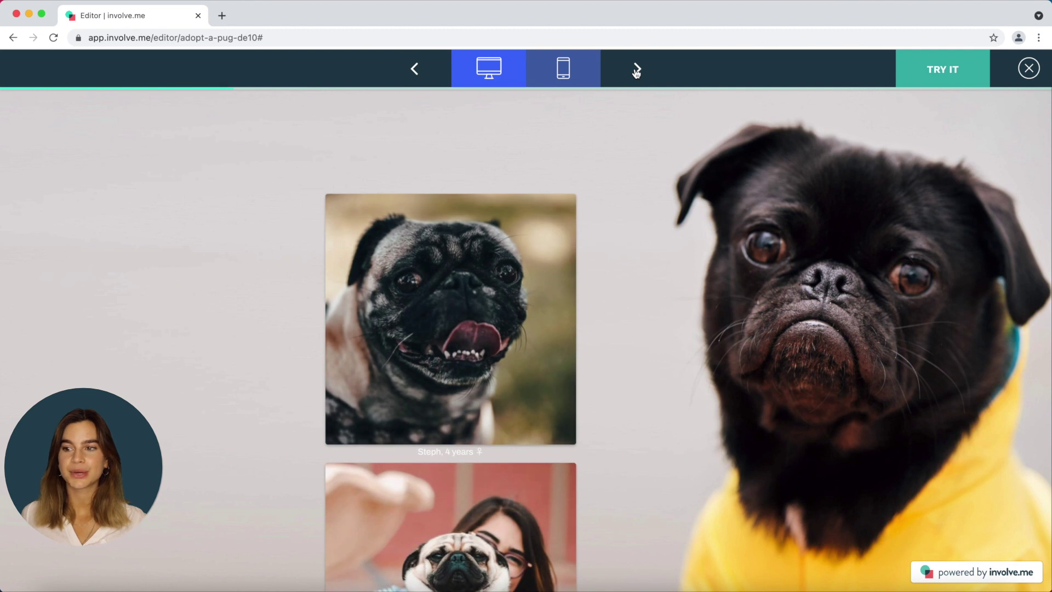
left_click(636, 72)
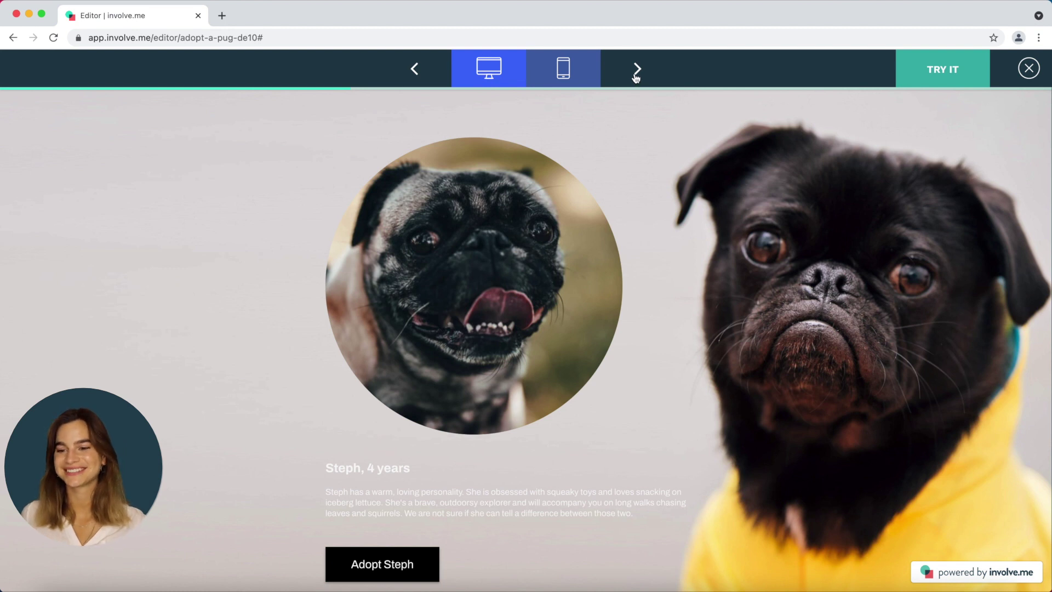
left_click(636, 72)
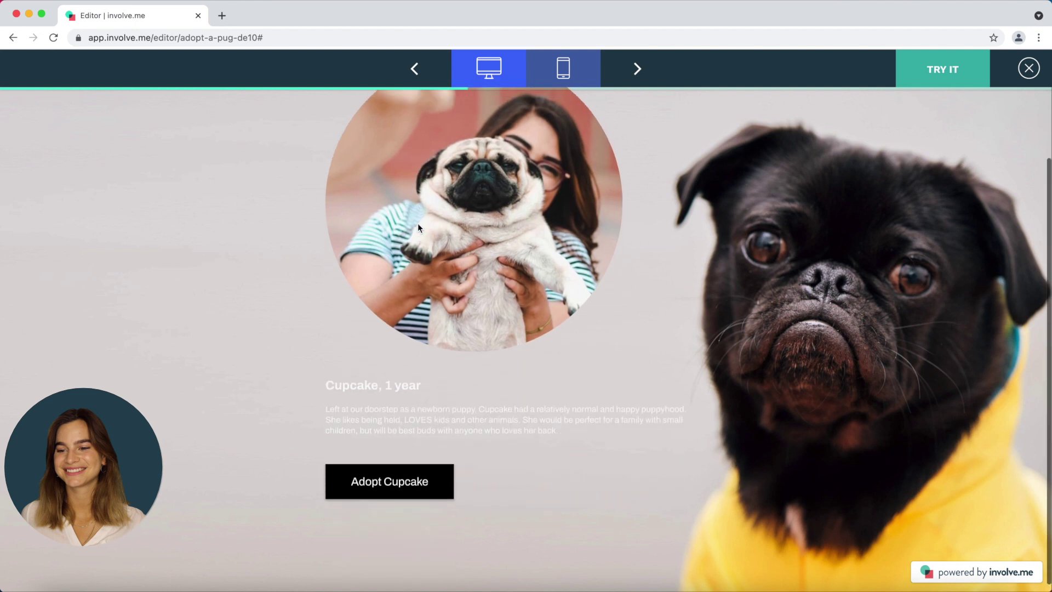
left_click(640, 76)
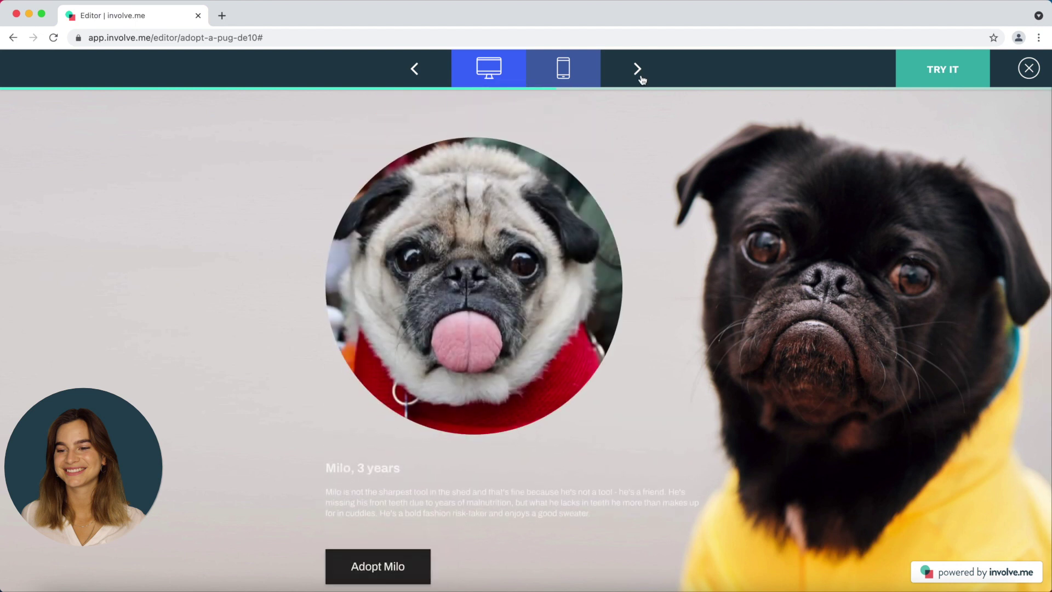
left_click(638, 72)
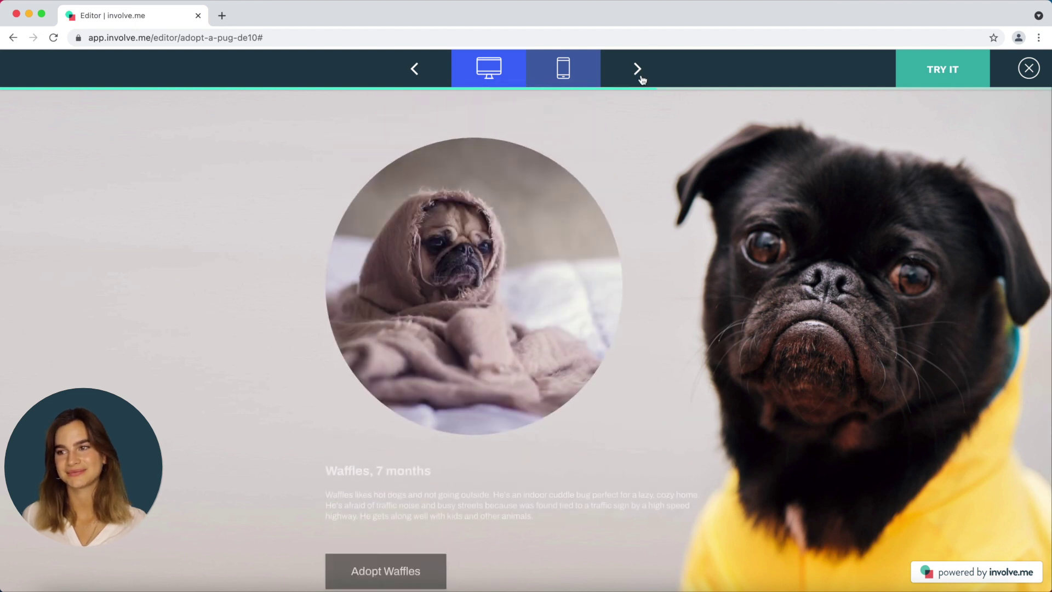